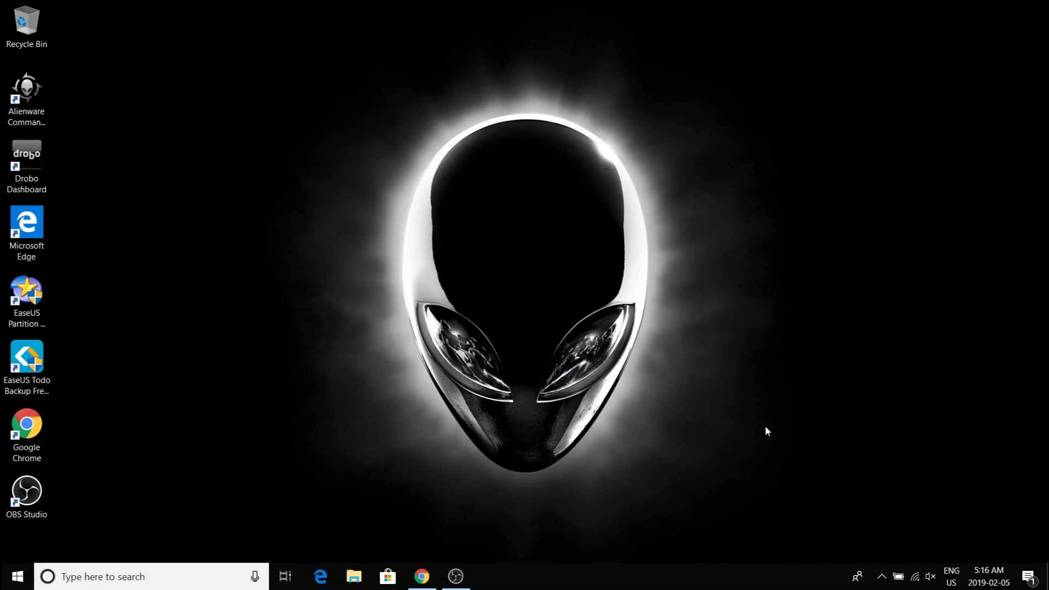
Download Virtual Litchi Mission V2.3.0.zip from its Dropbox page via Direct download, then maximize Chrome
{"action": "left_click", "coordinate": [422, 577]}
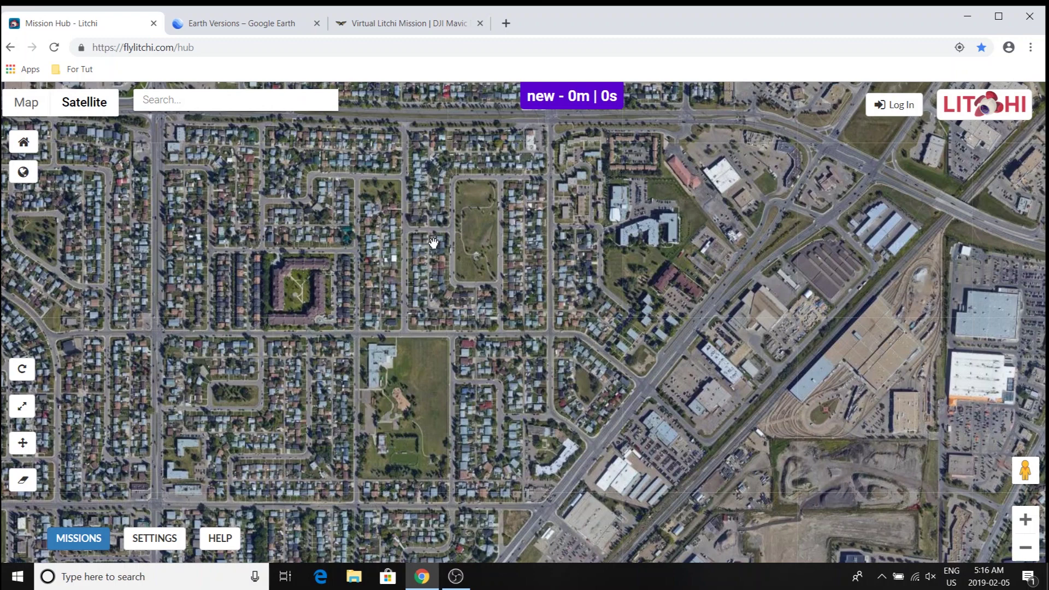
{"action": "left_click", "coordinate": [222, 27]}
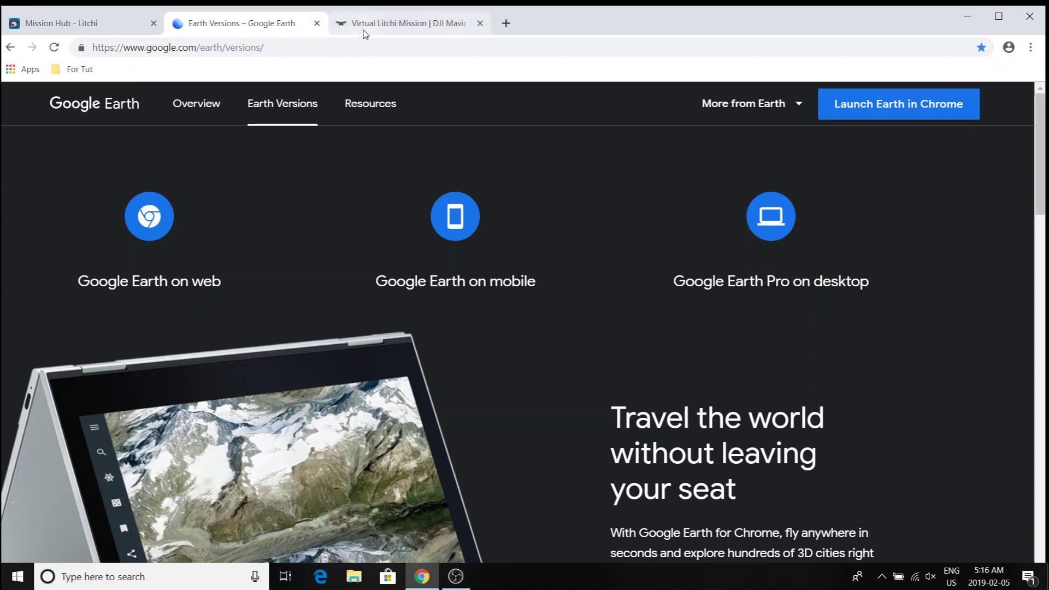
{"action": "left_click", "coordinate": [393, 25]}
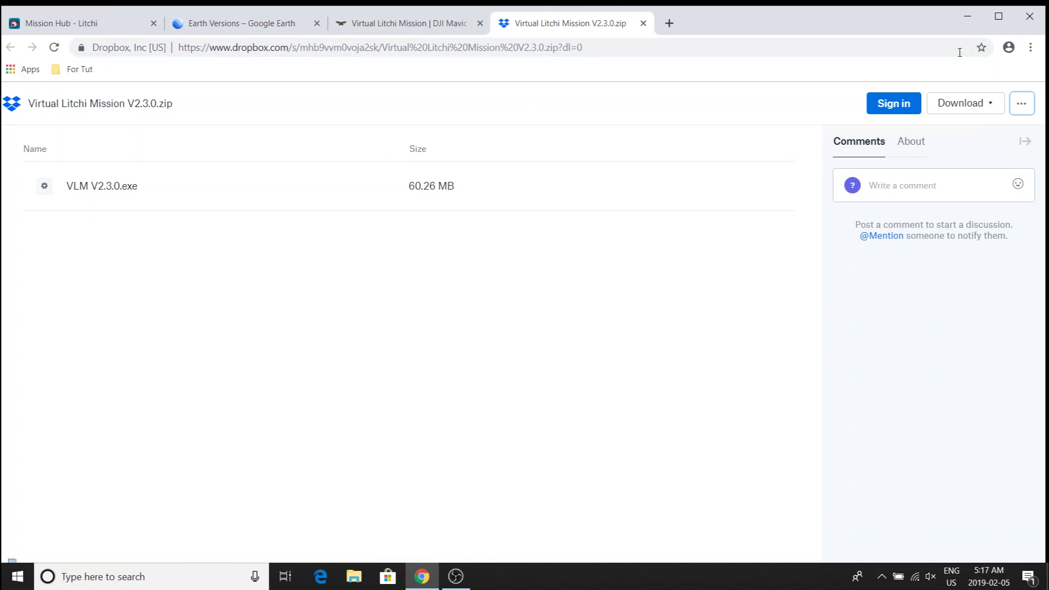
{"action": "left_click", "coordinate": [966, 105]}
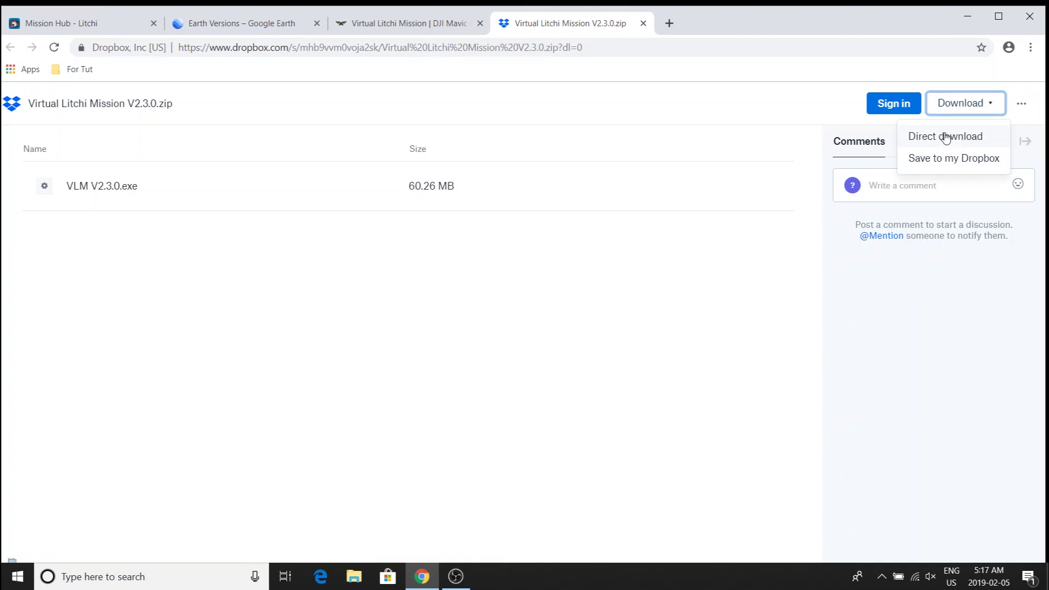
{"action": "left_click", "coordinate": [923, 136]}
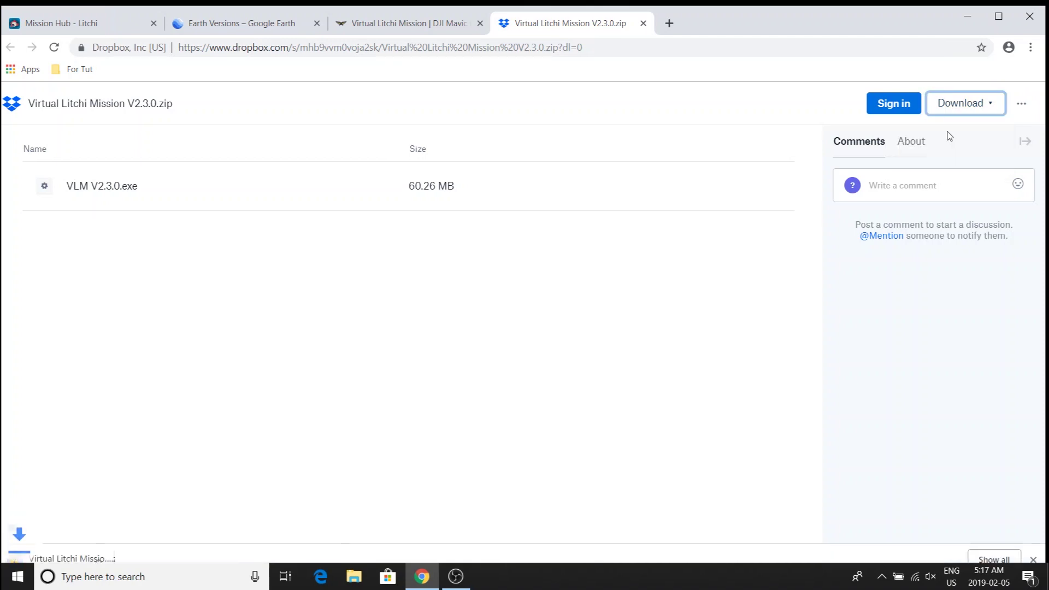
{"action": "left_click", "coordinate": [1000, 21]}
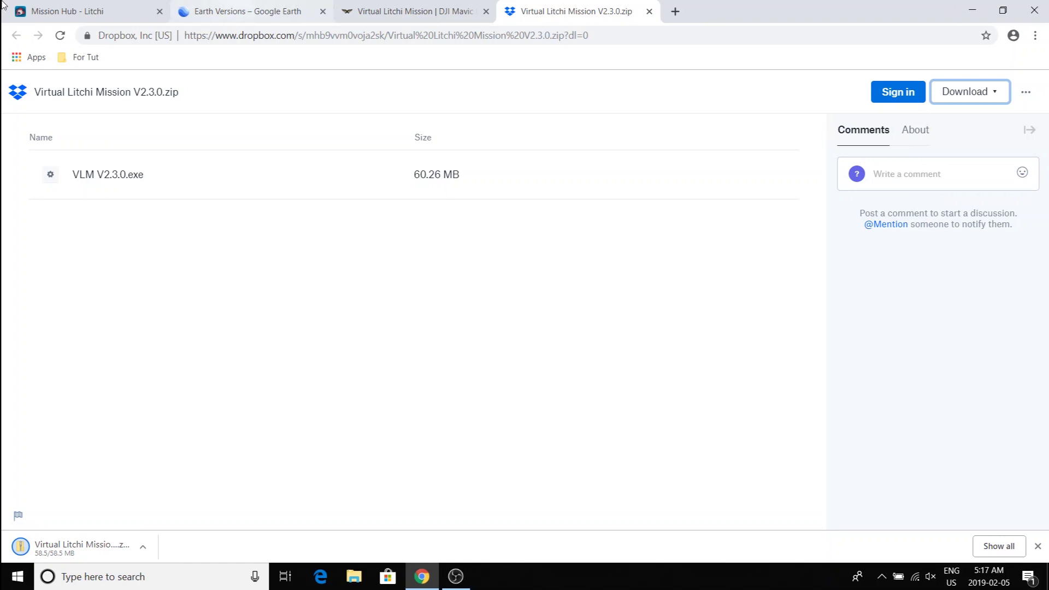
Download the Google Earth Pro installer with usage statistics unticked, then minimize Chrome
{"action": "left_click", "coordinate": [256, 12]}
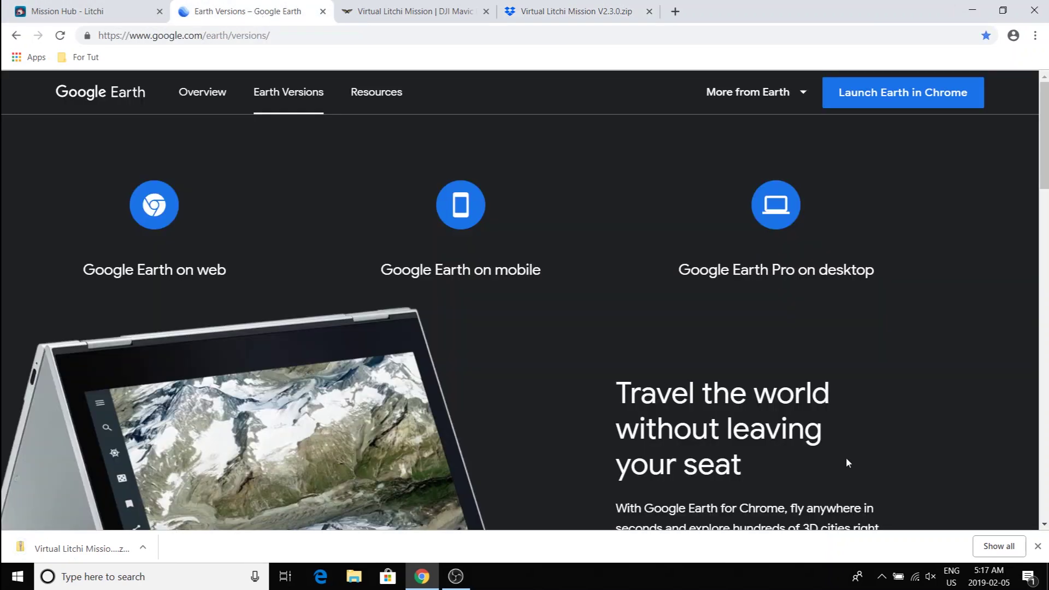
{"action": "left_click", "coordinate": [759, 213]}
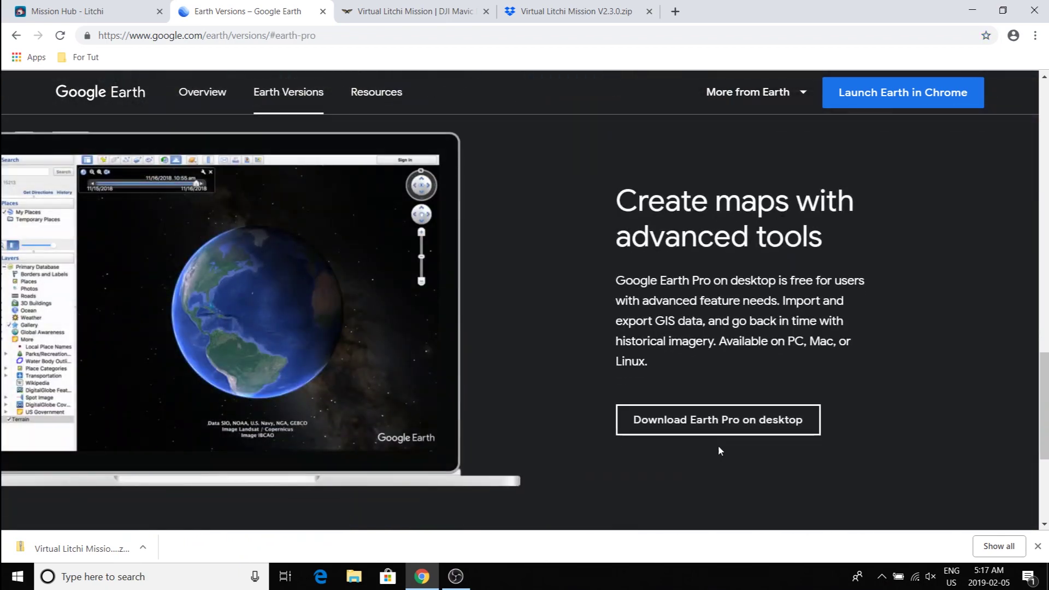
{"action": "left_click", "coordinate": [734, 421]}
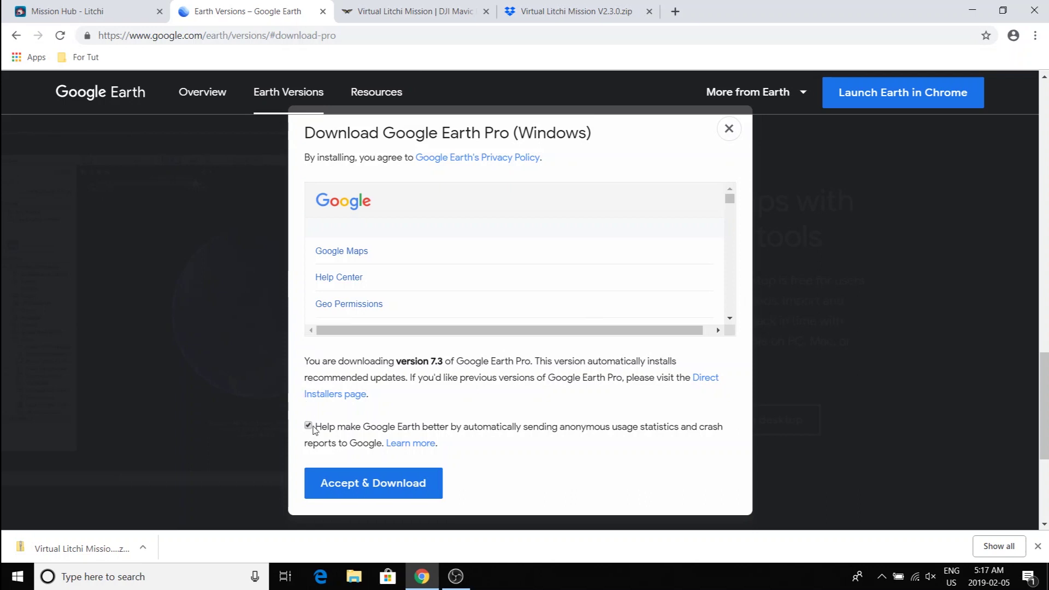
{"action": "left_click", "coordinate": [308, 426]}
{"action": "left_click", "coordinate": [343, 485]}
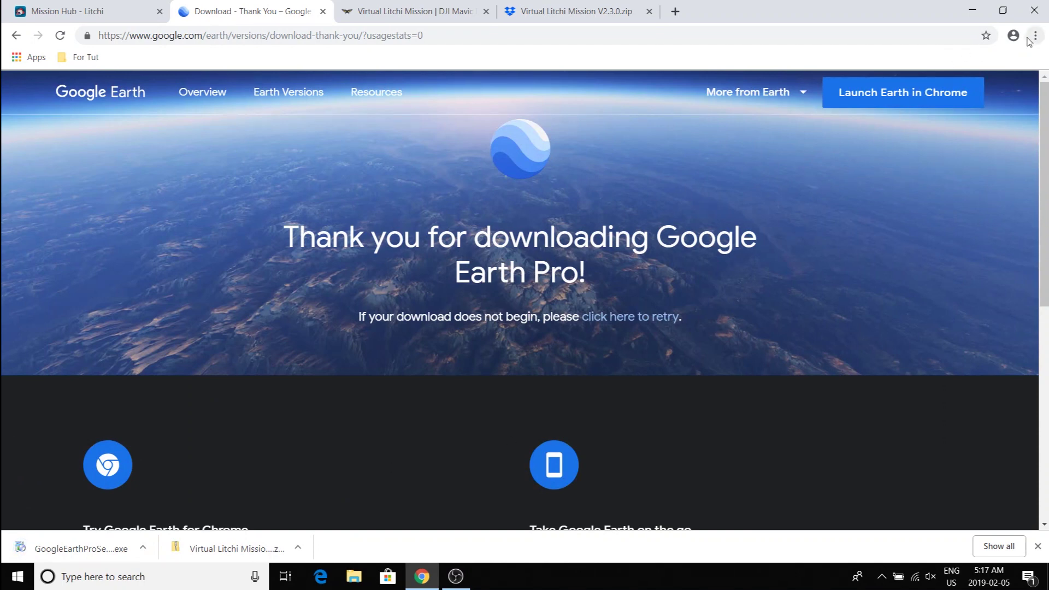
{"action": "left_click", "coordinate": [970, 15]}
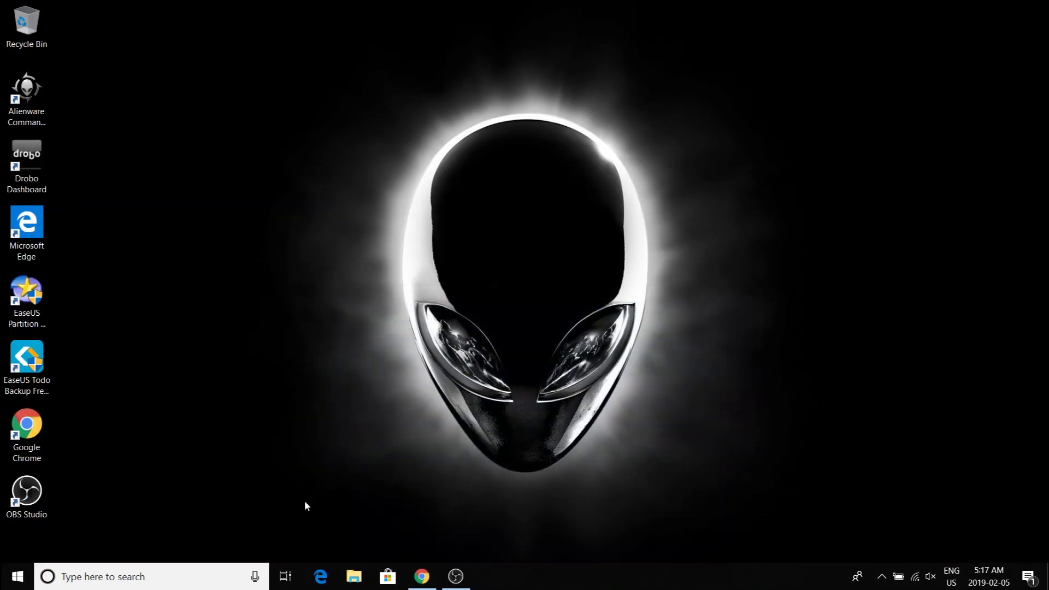
Launch GoogleEarthProSetup from the Downloads folder in File Explorer
{"action": "left_click", "coordinate": [355, 578]}
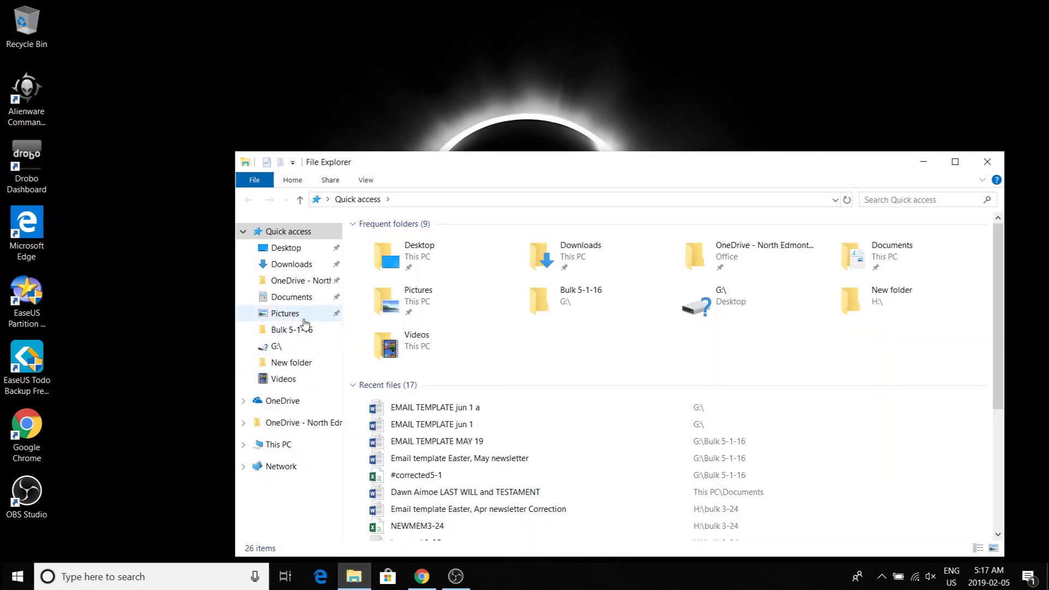
{"action": "left_click", "coordinate": [280, 263]}
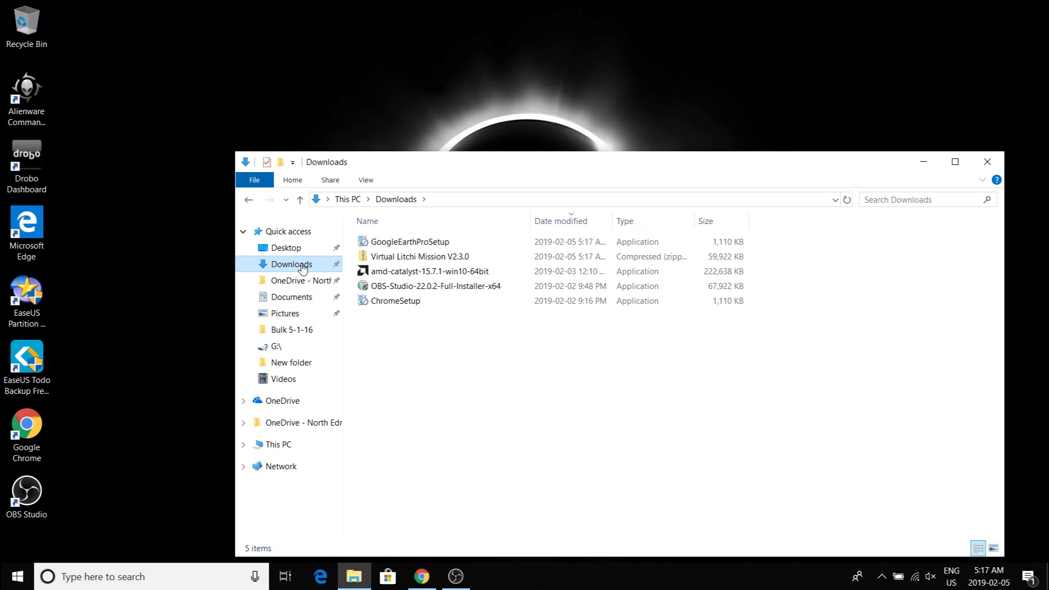
{"action": "double_click", "coordinate": [420, 244]}
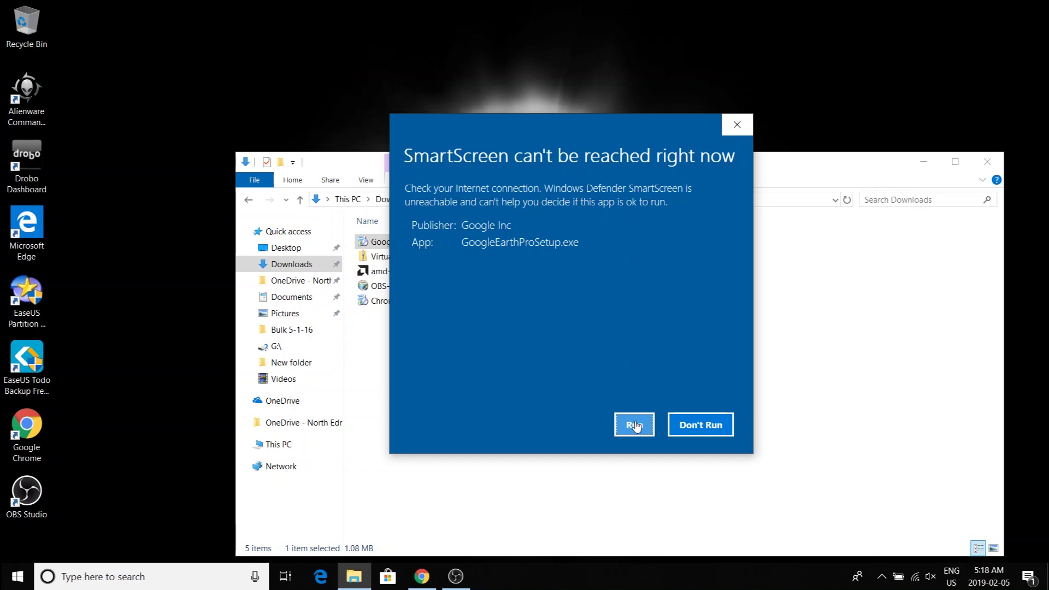
Allow GoogleEarthProSetup to run past SmartScreen and let Google Earth Pro finish installing
{"action": "left_click", "coordinate": [634, 425]}
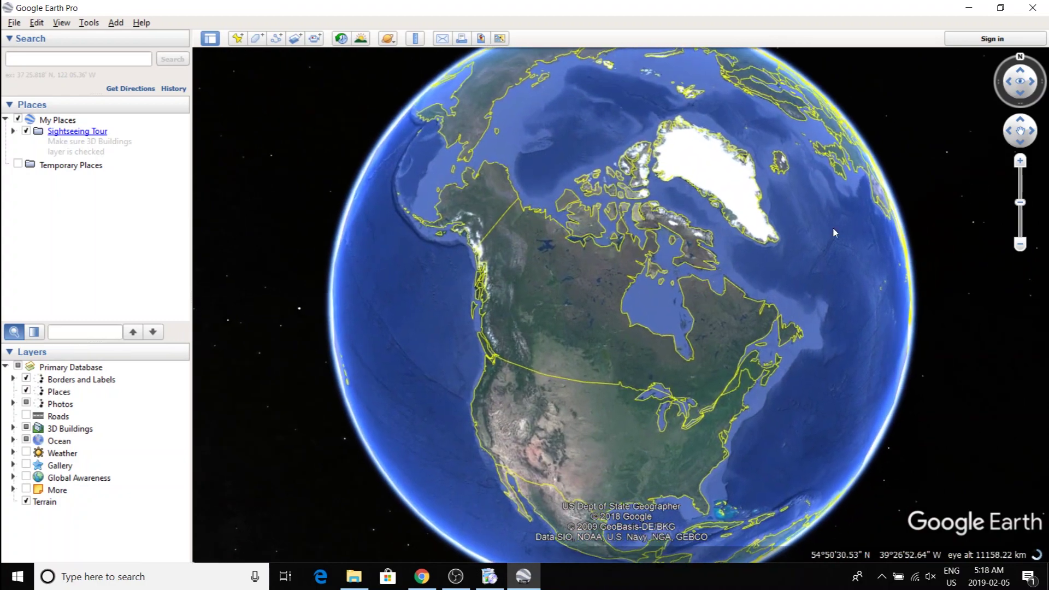
Close Google Earth Pro, then launch the VLM V2.3.0 installer from the zip despite the SmartScreen warning
{"action": "left_click", "coordinate": [1034, 9]}
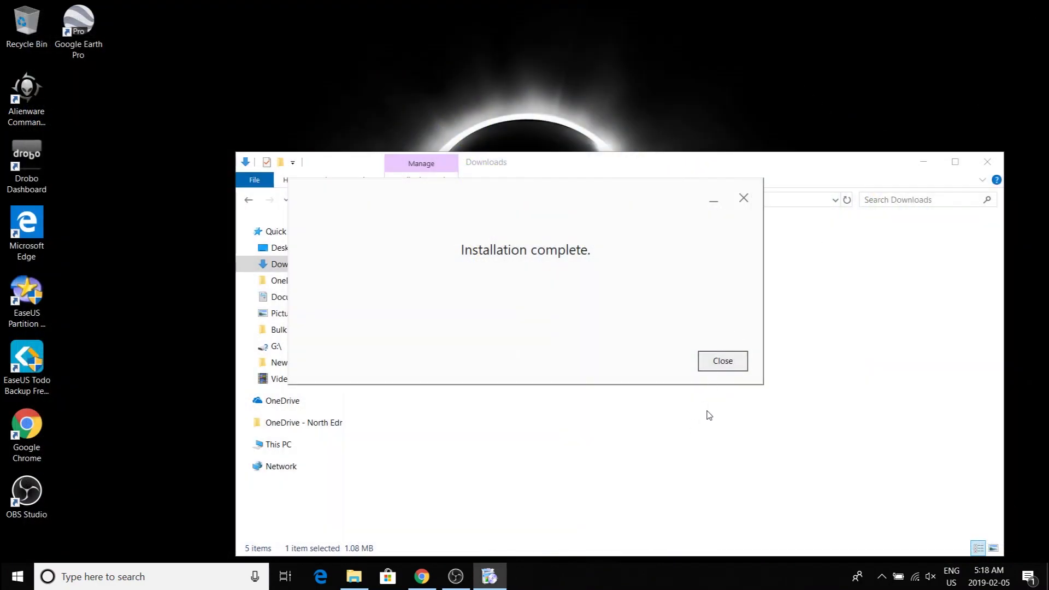
{"action": "left_click", "coordinate": [725, 361]}
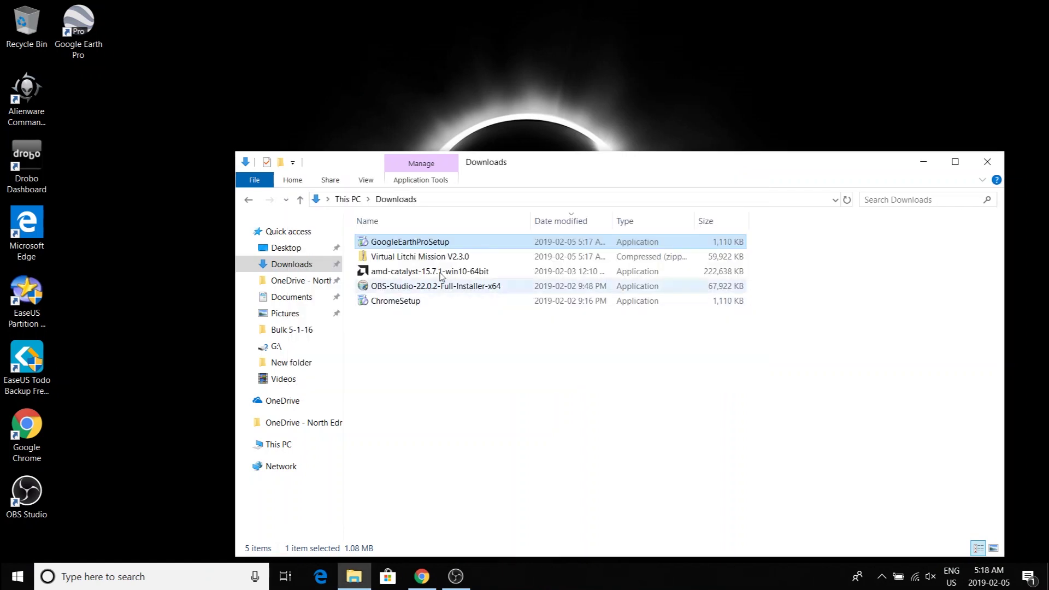
{"action": "double_click", "coordinate": [423, 258]}
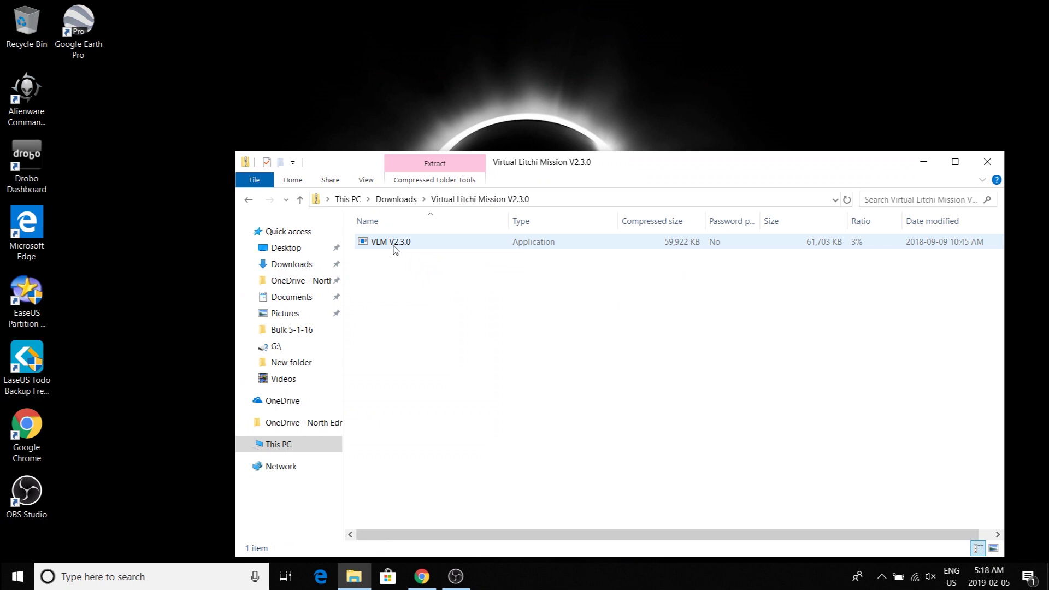
{"action": "left_click", "coordinate": [408, 246]}
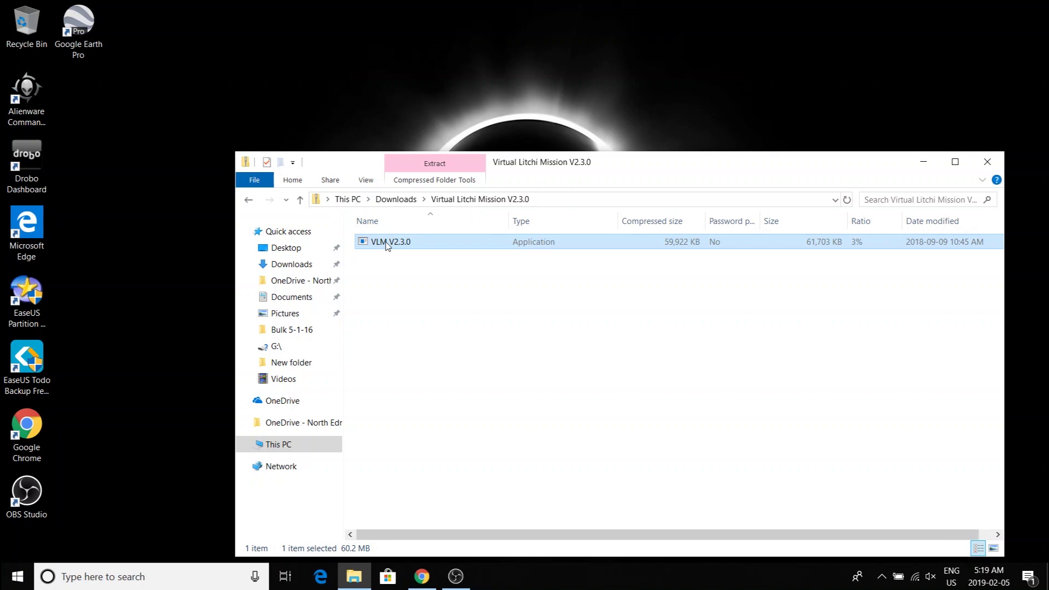
{"action": "double_click", "coordinate": [386, 244]}
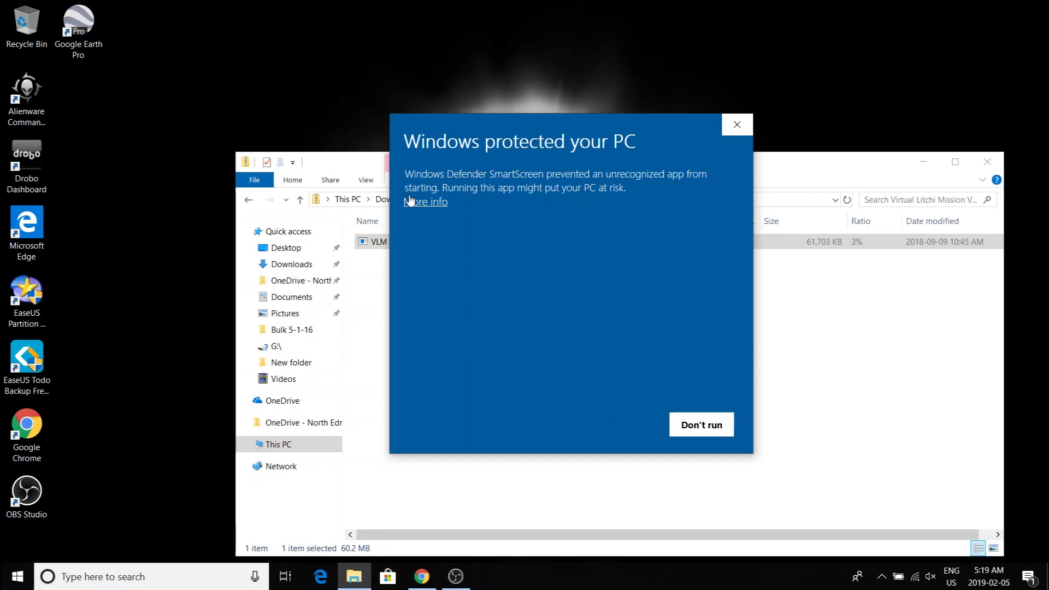
{"action": "left_click", "coordinate": [432, 202]}
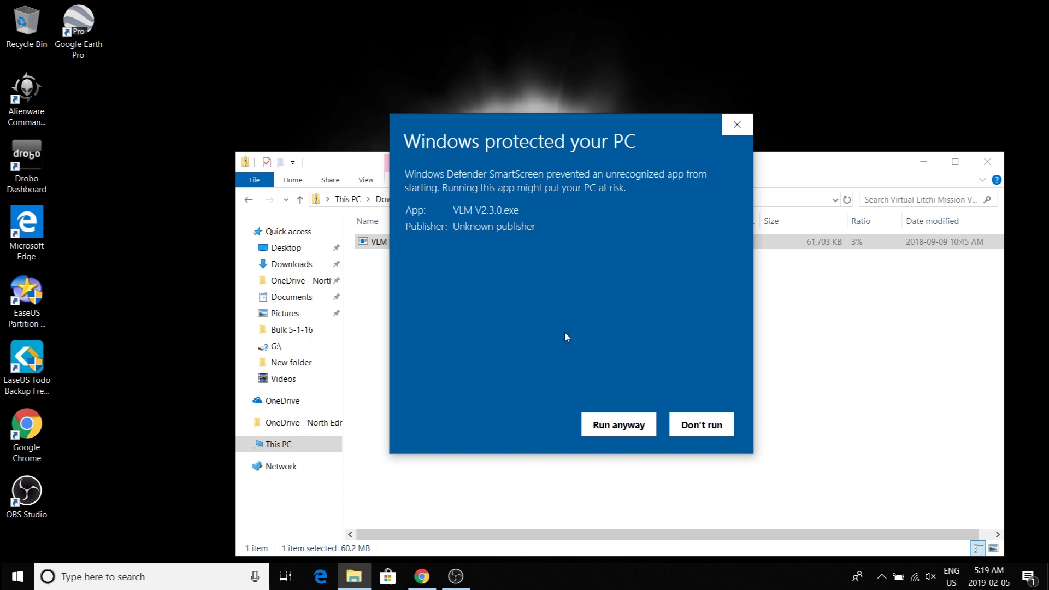
{"action": "left_click", "coordinate": [628, 422]}
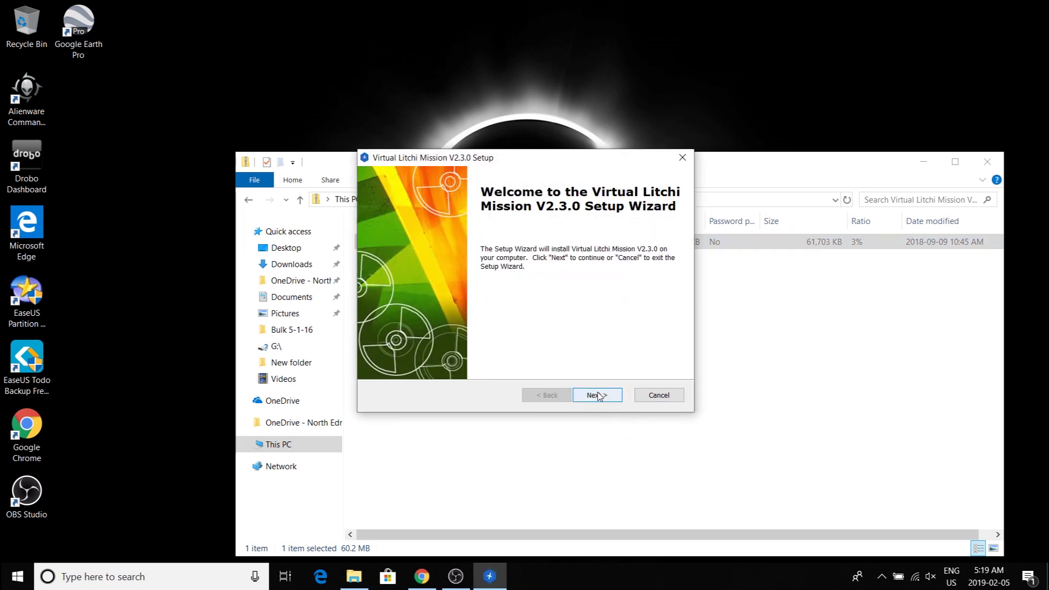
Accept the licence and install Virtual Litchi Mission into the default folder
{"action": "left_click", "coordinate": [599, 395]}
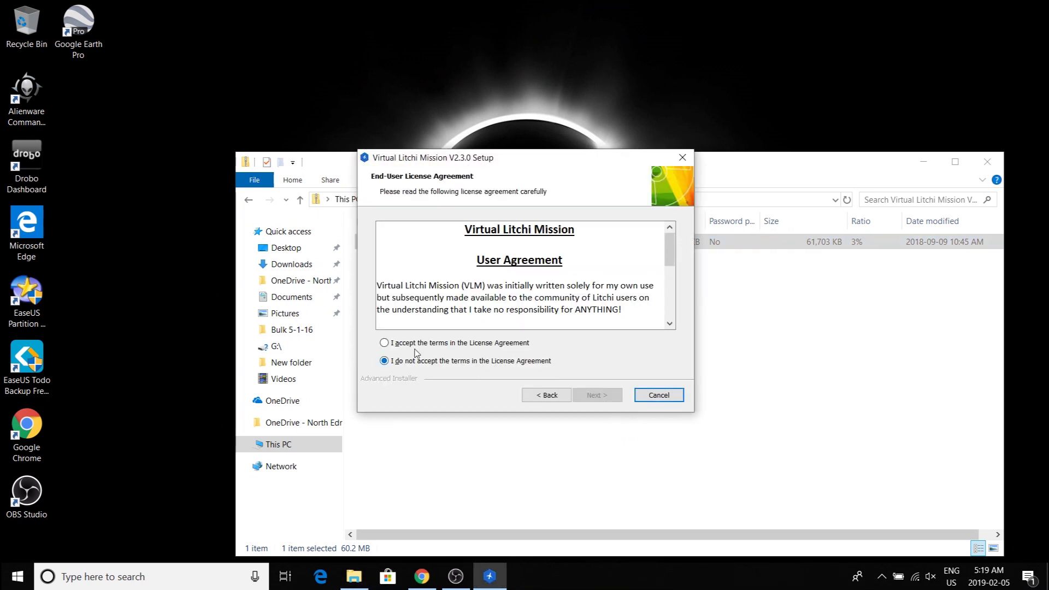
{"action": "left_click", "coordinate": [384, 343]}
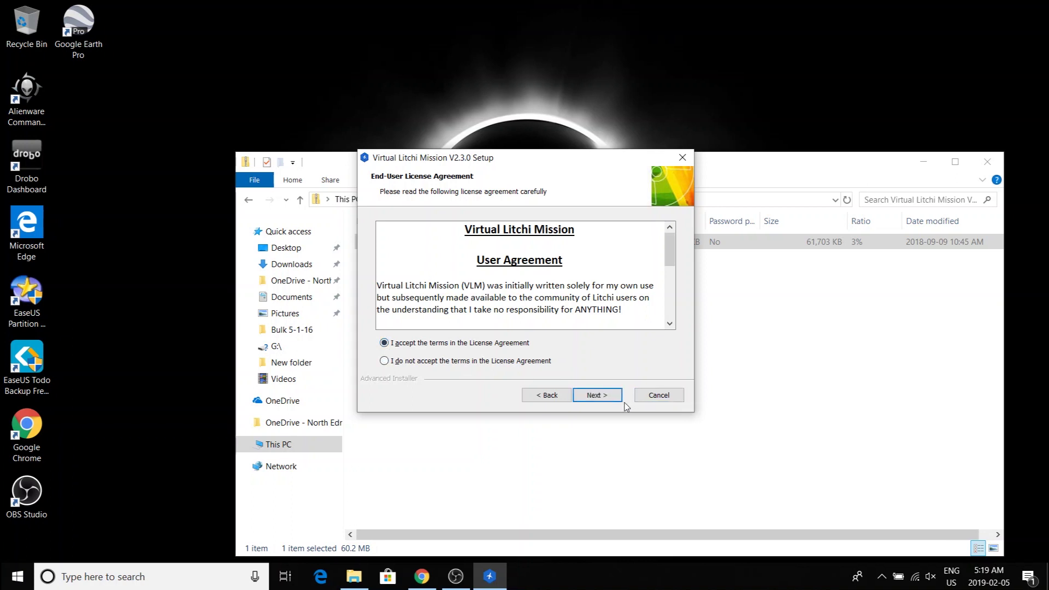
{"action": "left_click", "coordinate": [594, 394]}
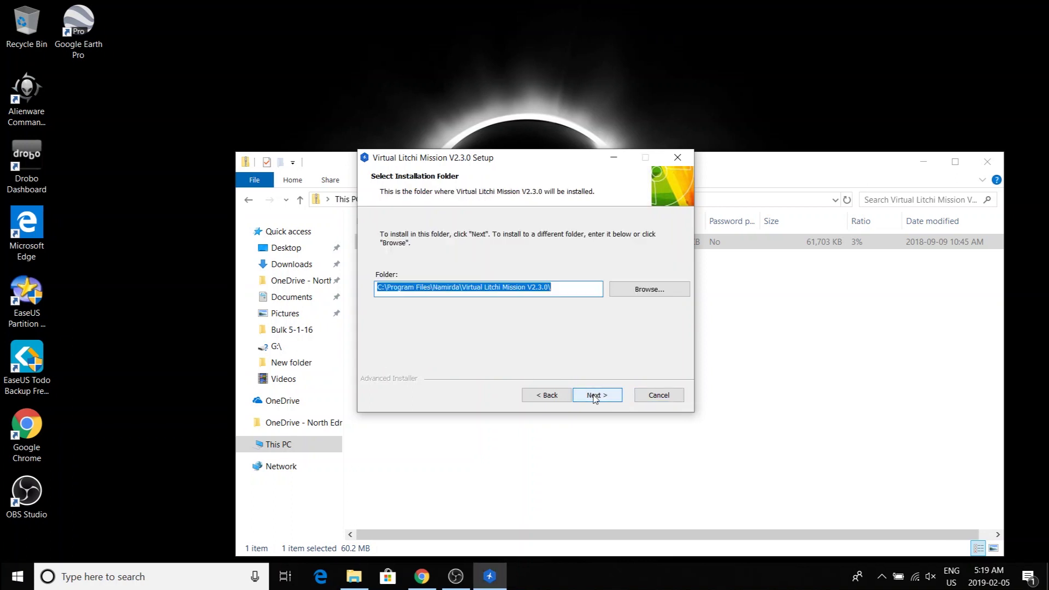
{"action": "left_click", "coordinate": [595, 396]}
{"action": "left_click", "coordinate": [612, 396]}
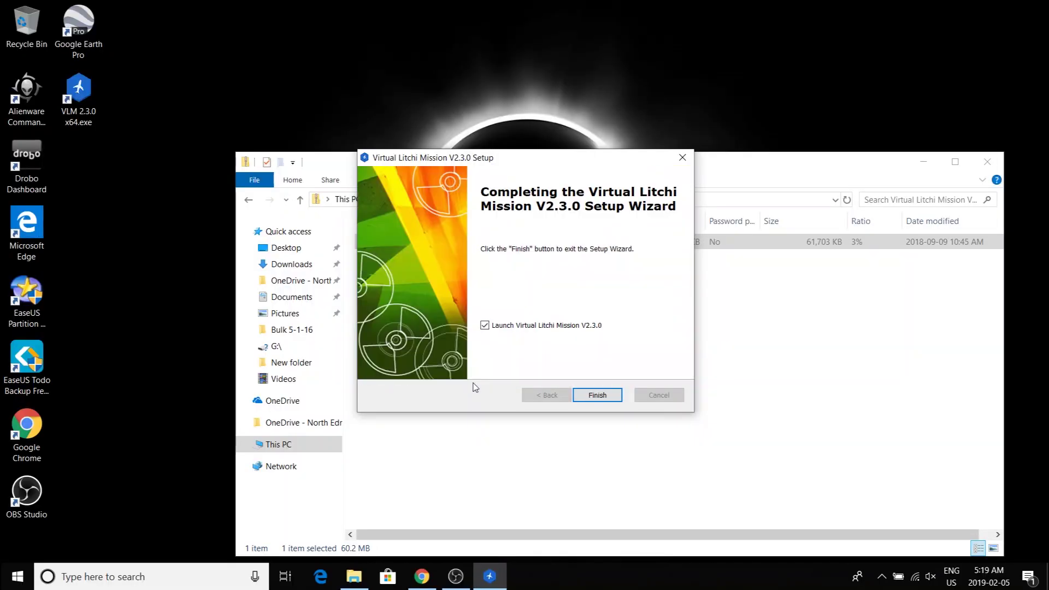
Launch Virtual Litchi Mission and open the saved 35 mtest mission from My Missions
{"action": "left_click", "coordinate": [600, 395]}
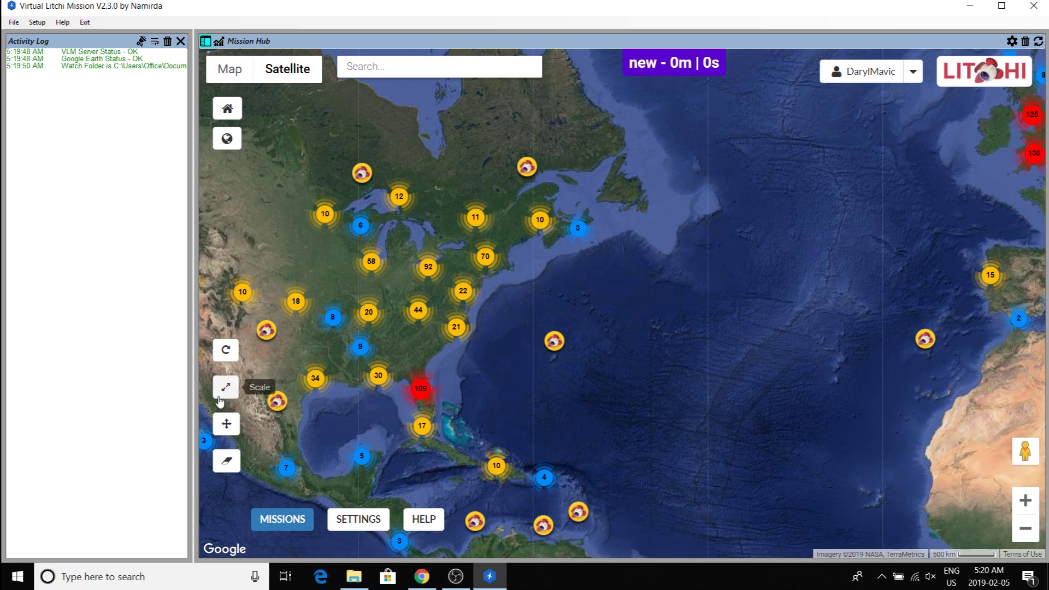
{"action": "left_click", "coordinate": [282, 519]}
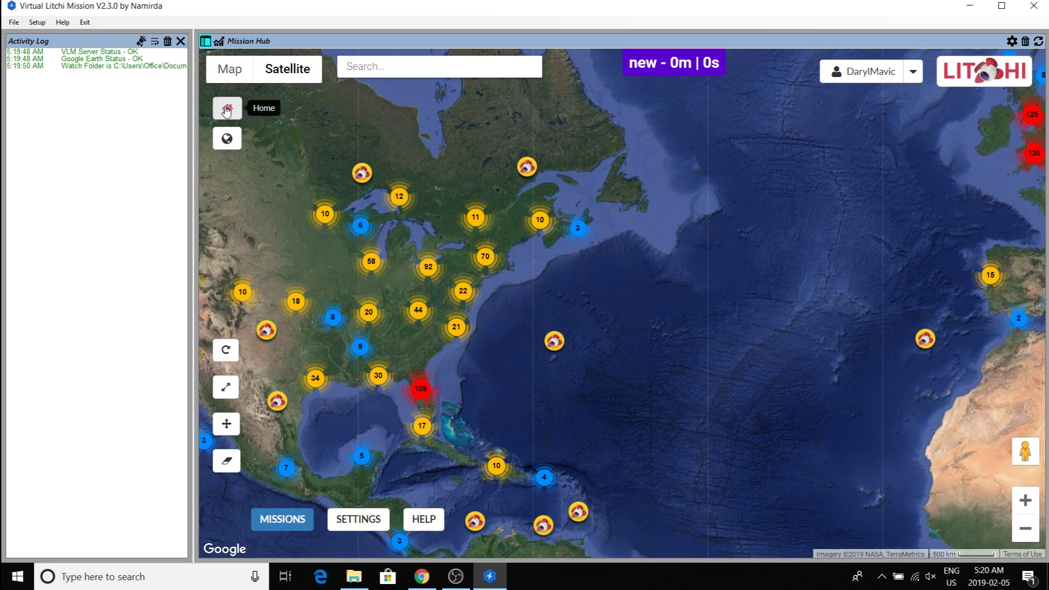
{"action": "left_click", "coordinate": [283, 521]}
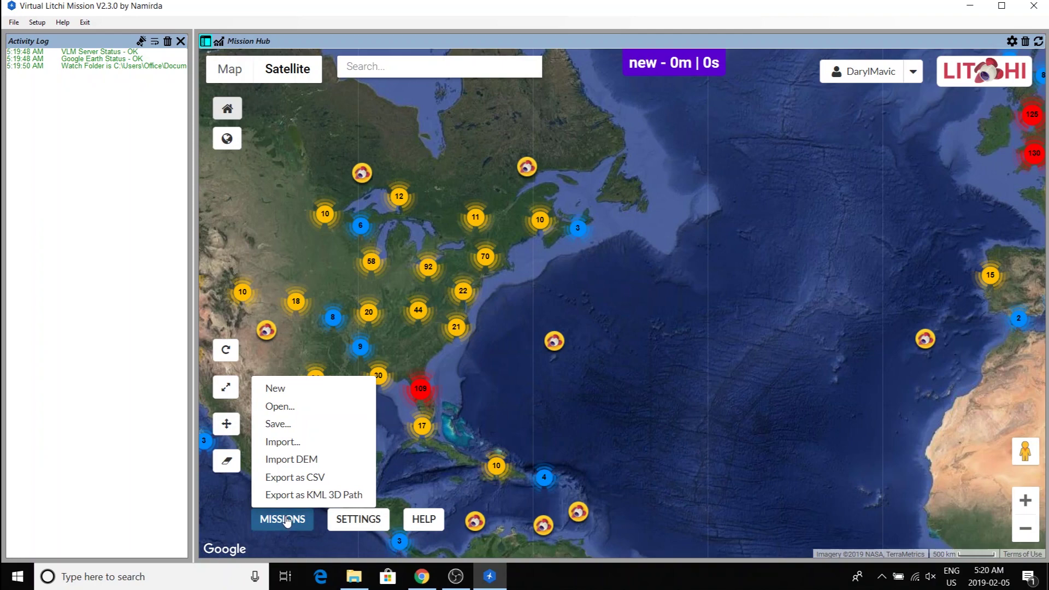
{"action": "left_click", "coordinate": [282, 406]}
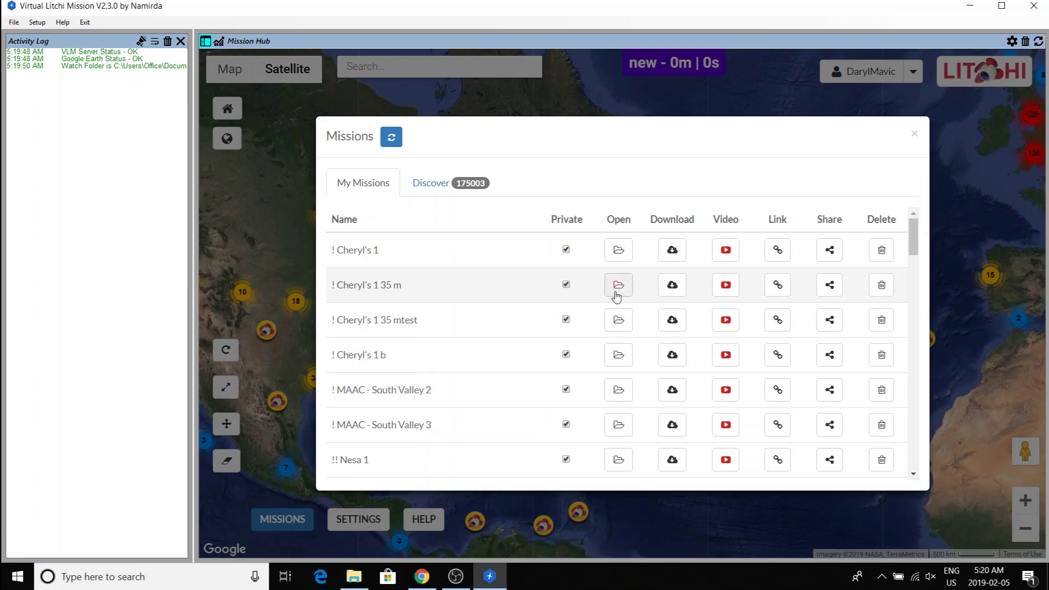
{"action": "scroll", "coordinate": [529, 337], "scroll_direction": "down", "scroll_amount": 3}
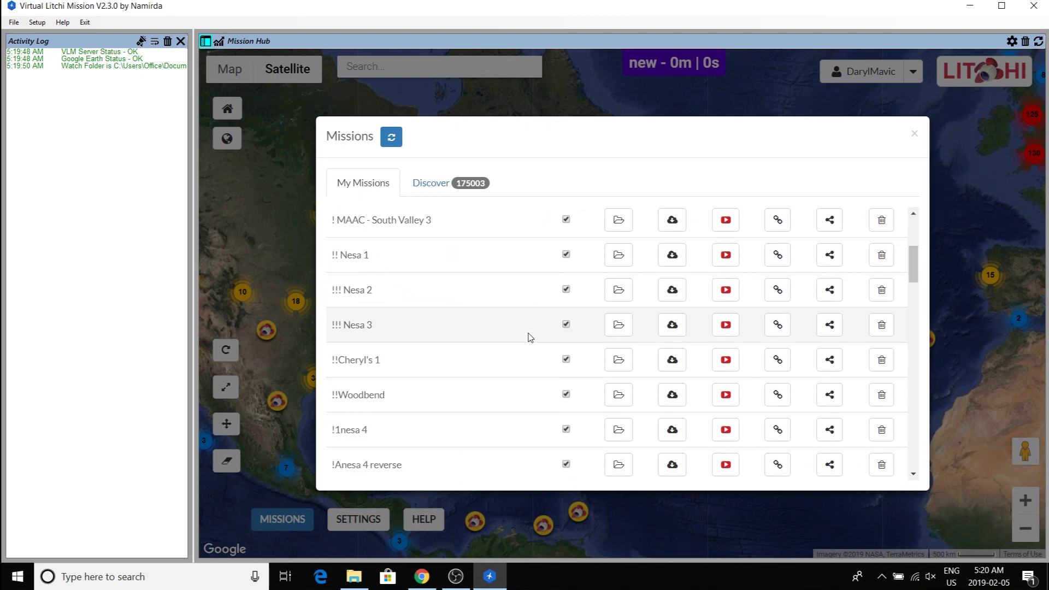
{"action": "scroll", "coordinate": [528, 337], "scroll_direction": "up", "scroll_amount": 3}
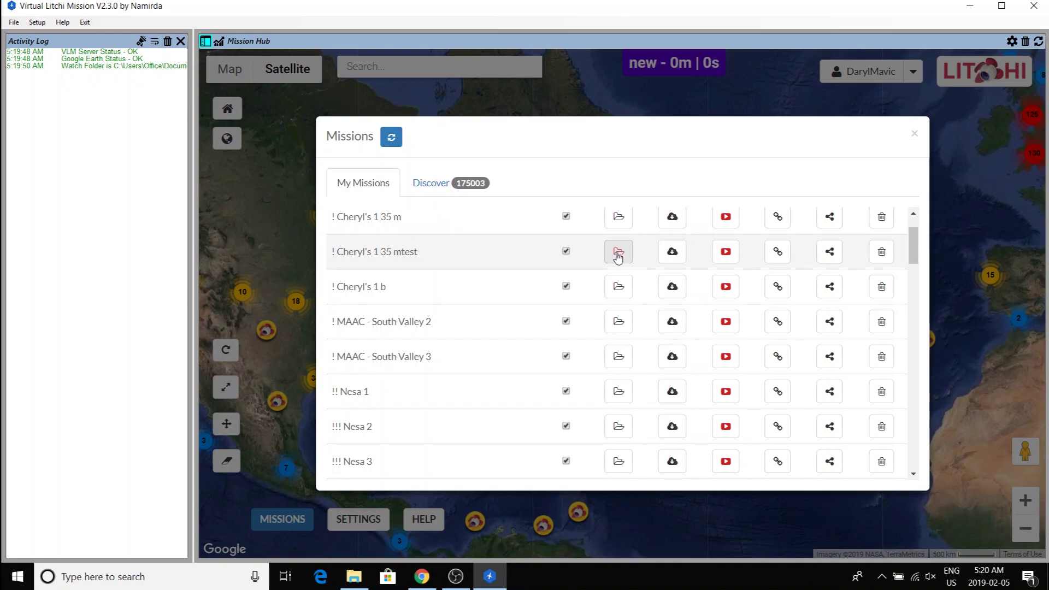
{"action": "left_click", "coordinate": [624, 258]}
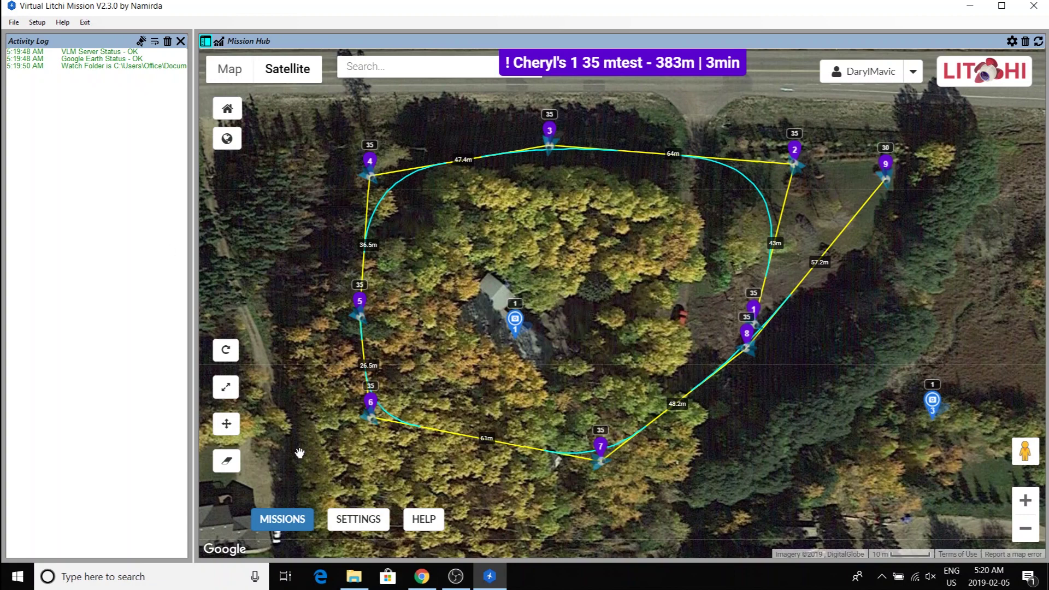
Use Export as CSV on the 35 mtest mission to send it to Google Earth Pro
{"action": "left_click", "coordinate": [292, 520]}
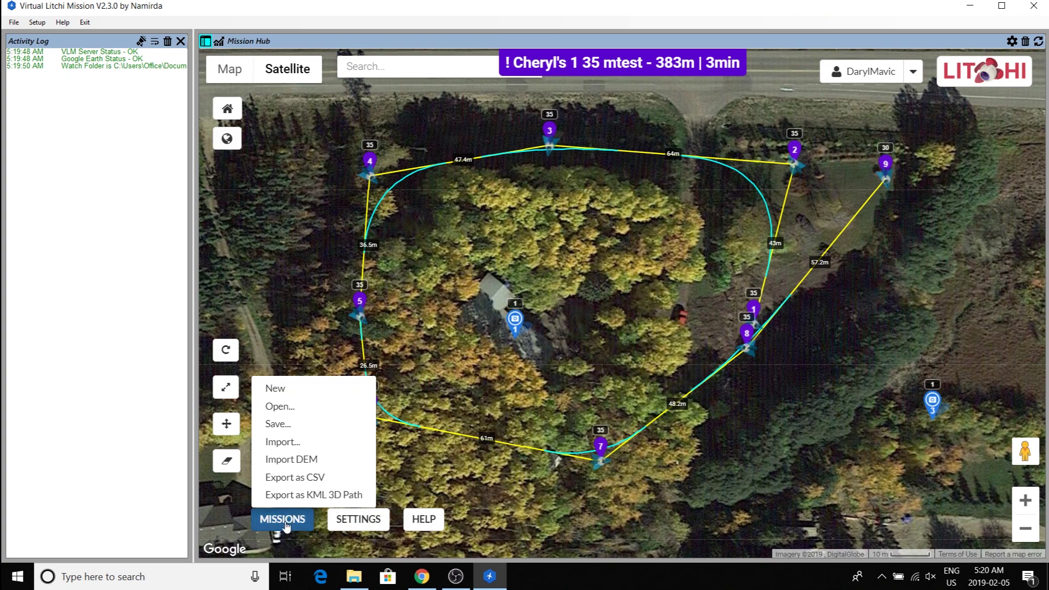
{"action": "left_click", "coordinate": [305, 478]}
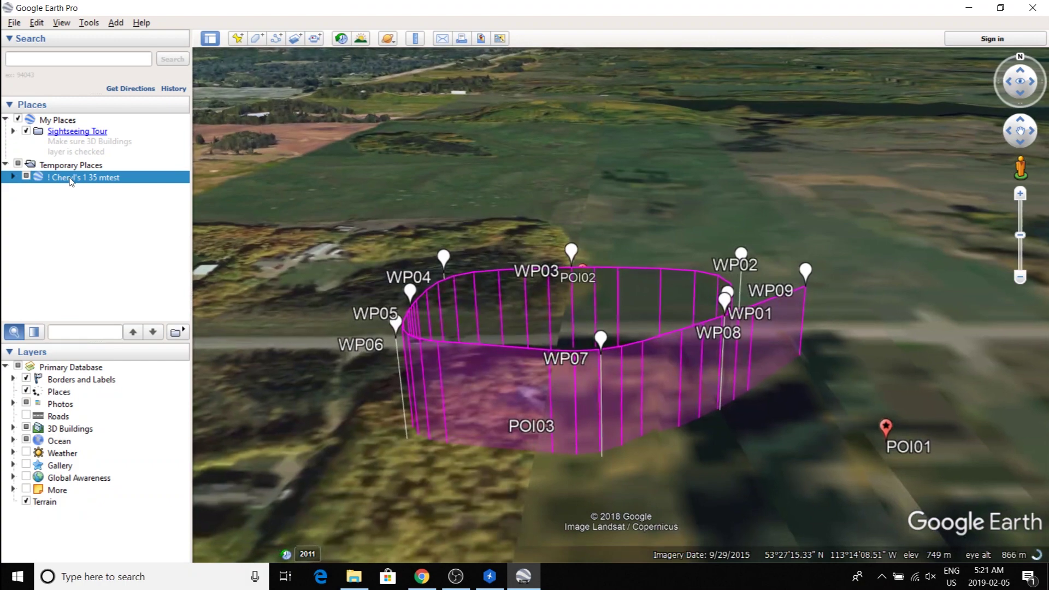
Uncheck WayPoint Markers, POI Markers and Smooth Flight Path under the mission's Diagnostics folder
{"action": "double_click", "coordinate": [71, 179]}
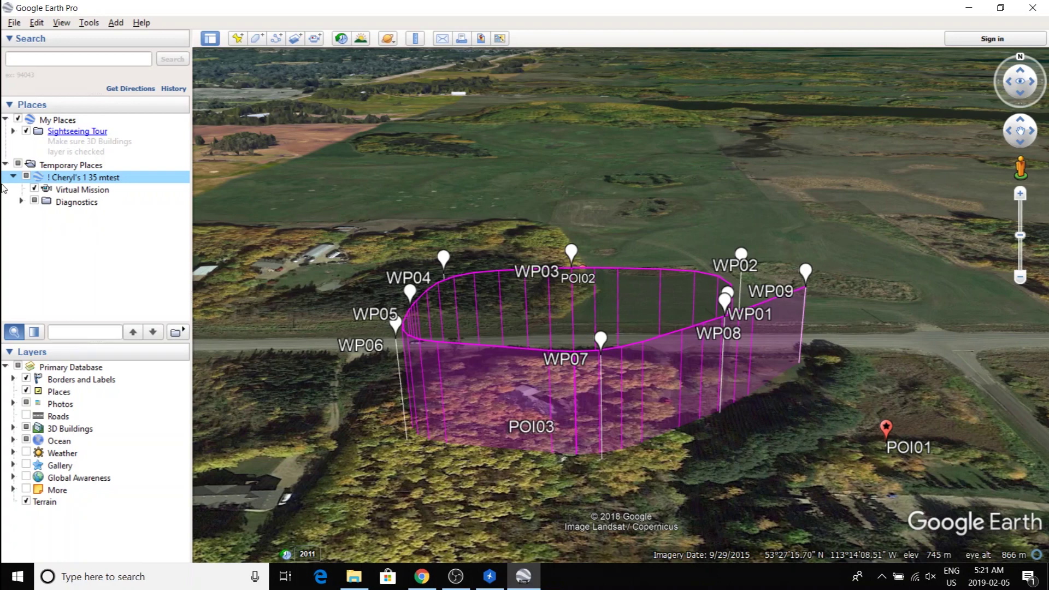
{"action": "left_click", "coordinate": [21, 202]}
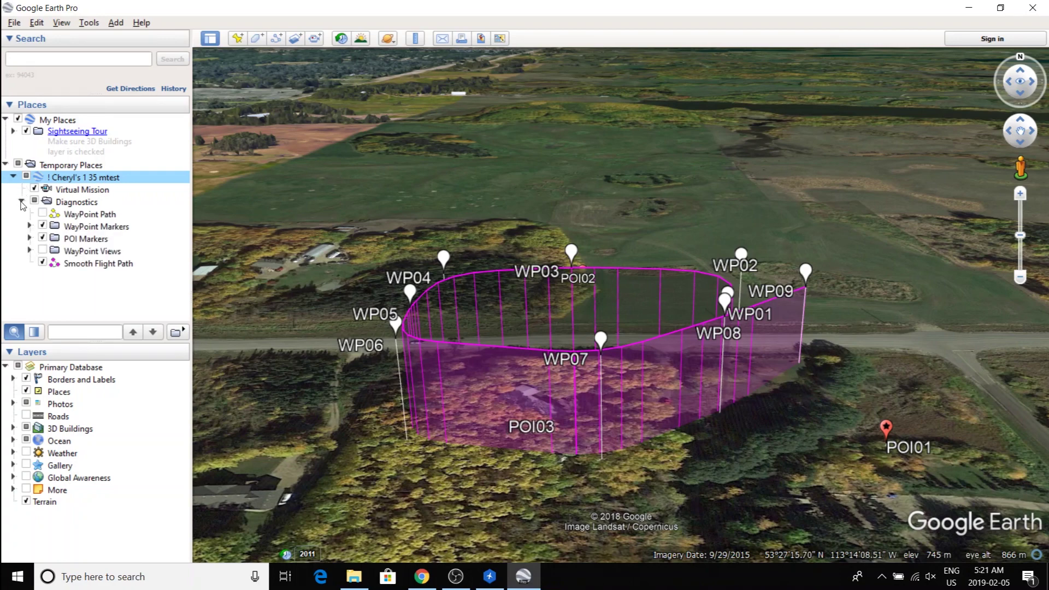
{"action": "left_click", "coordinate": [42, 226]}
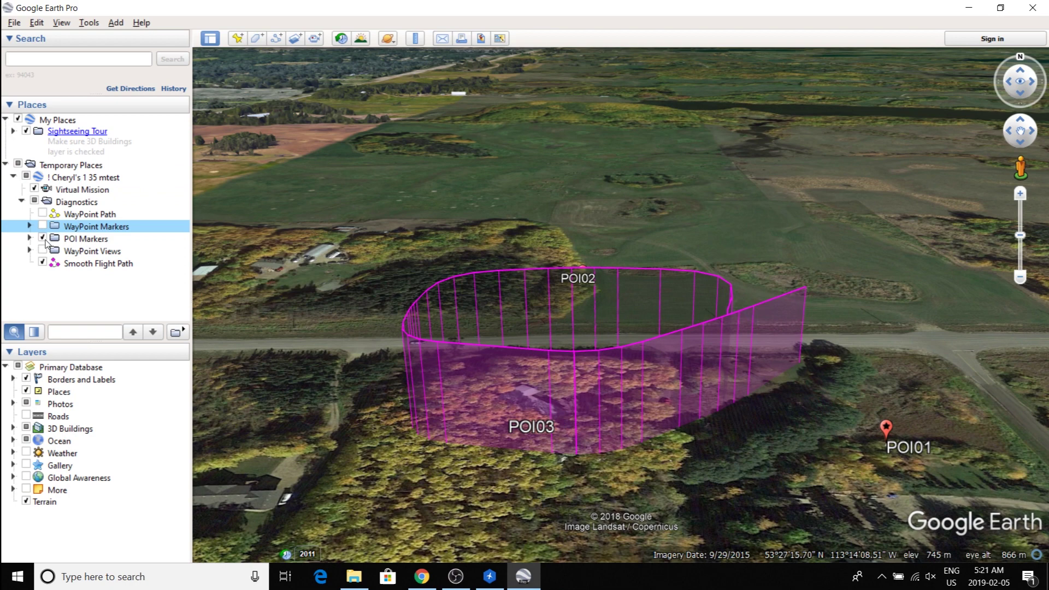
{"action": "left_click", "coordinate": [42, 239]}
{"action": "left_click", "coordinate": [43, 264]}
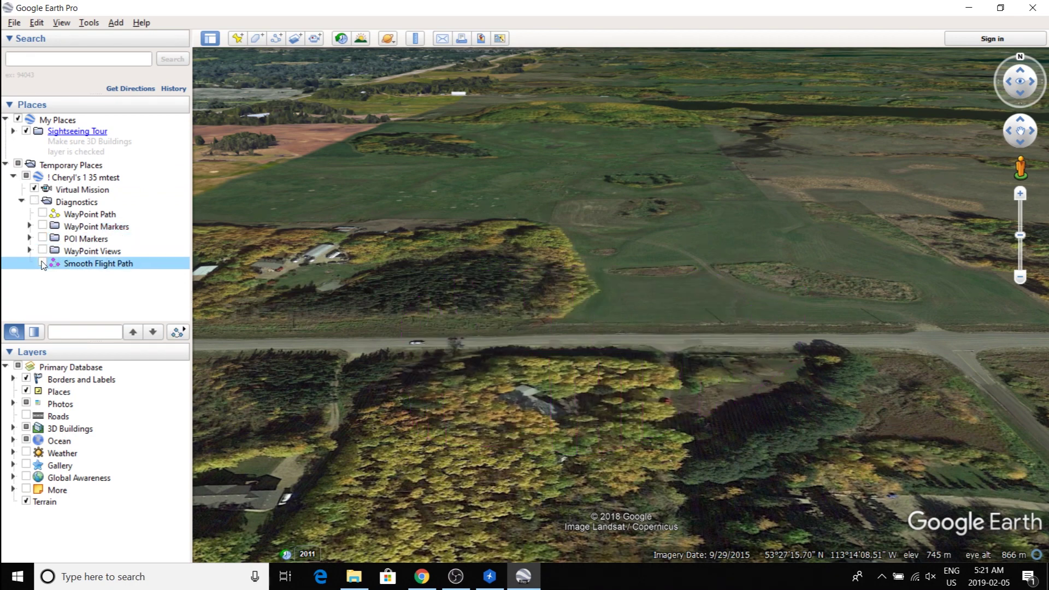
Play the Virtual Mission tour low over the wooded lot's treetops up to 00:29
{"action": "double_click", "coordinate": [90, 195]}
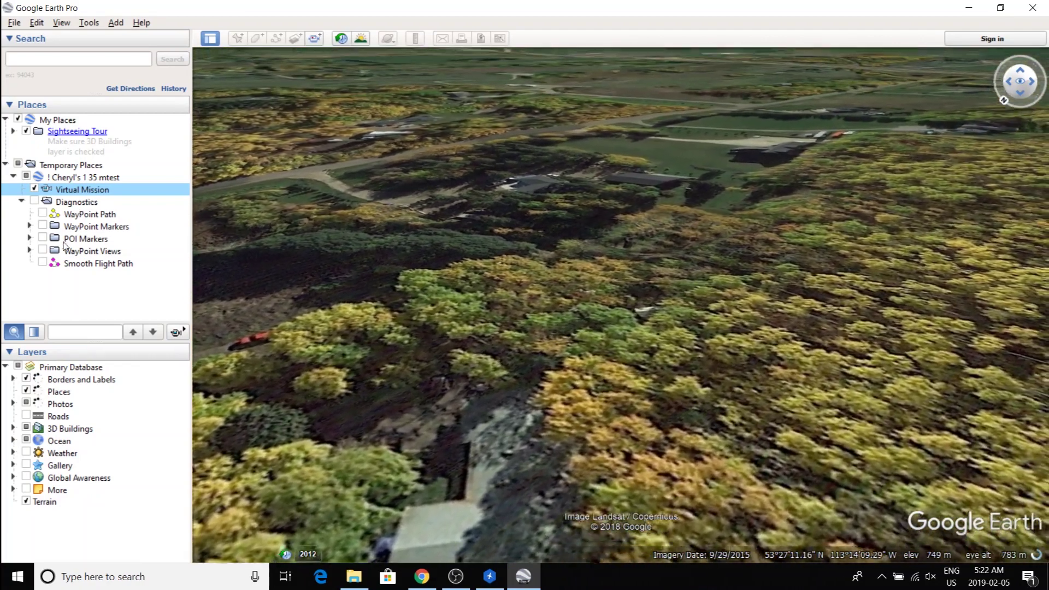
{"action": "mouse_move", "coordinate": [219, 190]}
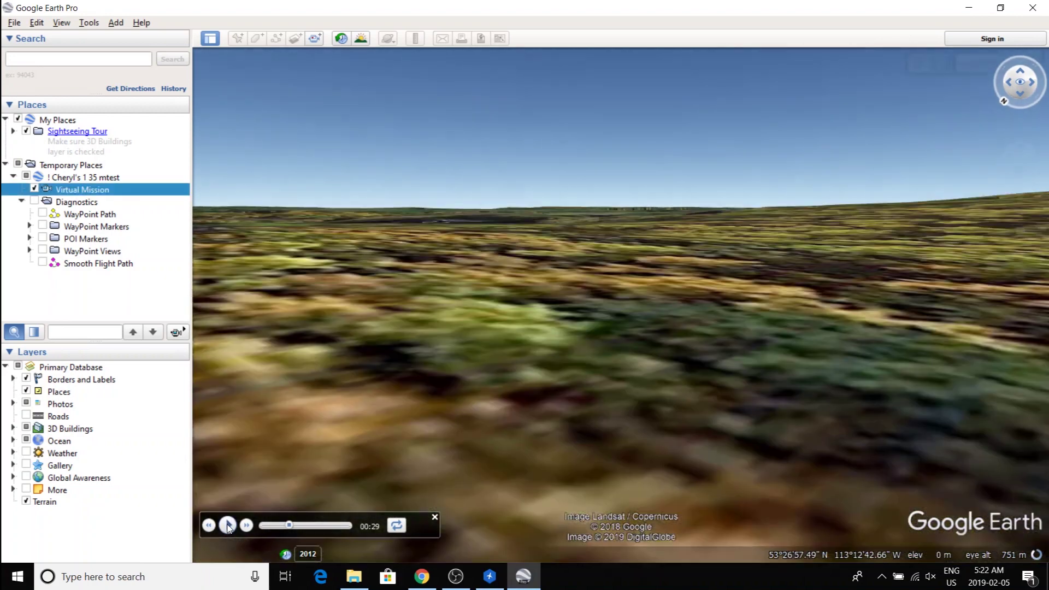
Pause the tour, then in Virtual Litchi Mission drag POI 3 onto the trees near the route's top
{"action": "left_click", "coordinate": [227, 525]}
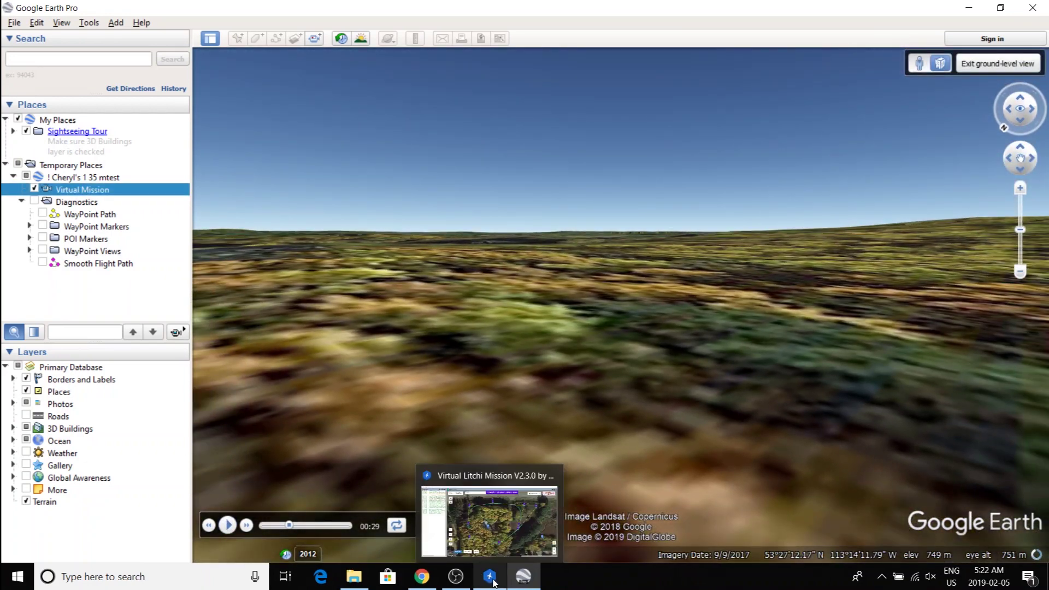
{"action": "left_click", "coordinate": [490, 576]}
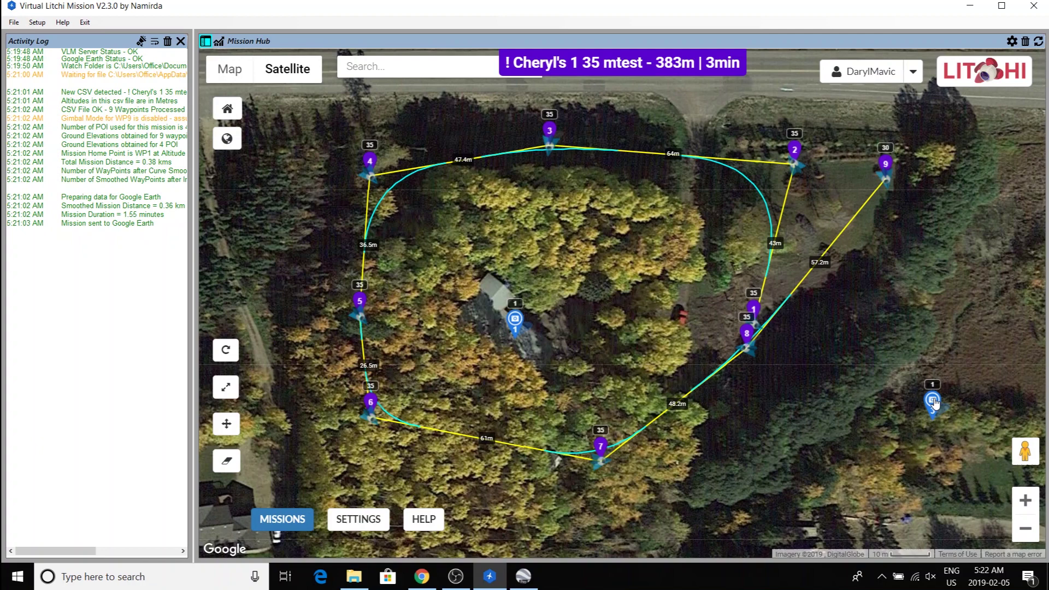
{"action": "mouse_move", "coordinate": [932, 403]}
{"action": "left_mouse_down"}
{"action": "mouse_move", "coordinate": [809, 377]}
{"action": "mouse_move", "coordinate": [614, 300]}
{"action": "mouse_move", "coordinate": [573, 274]}
{"action": "mouse_move", "coordinate": [661, 201]}
{"action": "mouse_move", "coordinate": [575, 200]}
{"action": "left_mouse_up"}
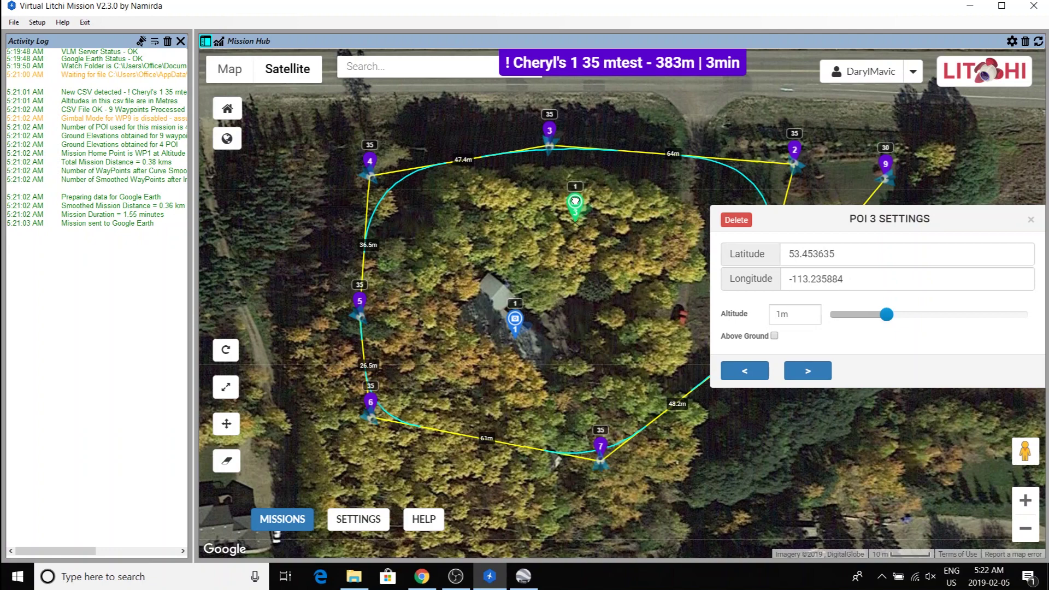
{"action": "left_click_drag", "start_coordinate": [575, 200], "coordinate": [575, 201]}
{"action": "left_click", "coordinate": [283, 519]}
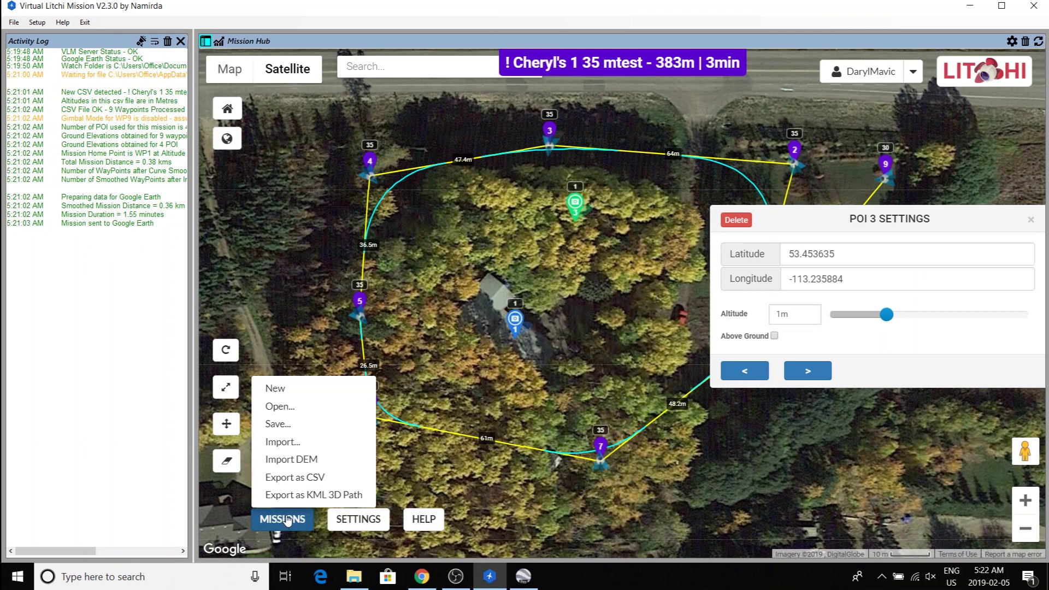
Re-export the mission as CSV, reload it in Google Earth, and uncheck its Diagnostics folder
{"action": "left_click", "coordinate": [317, 479]}
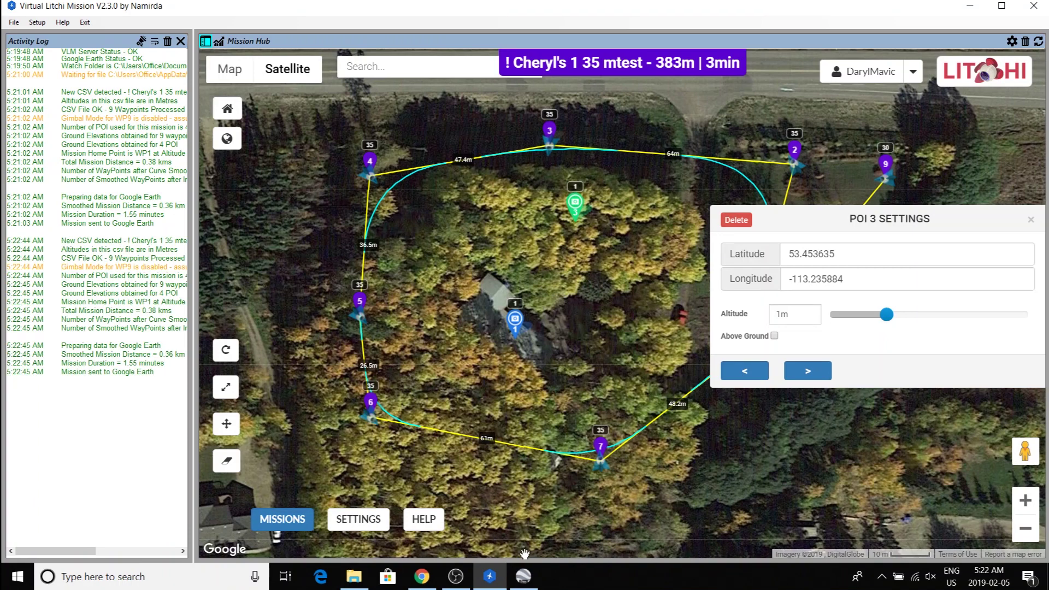
{"action": "left_click", "coordinate": [524, 577]}
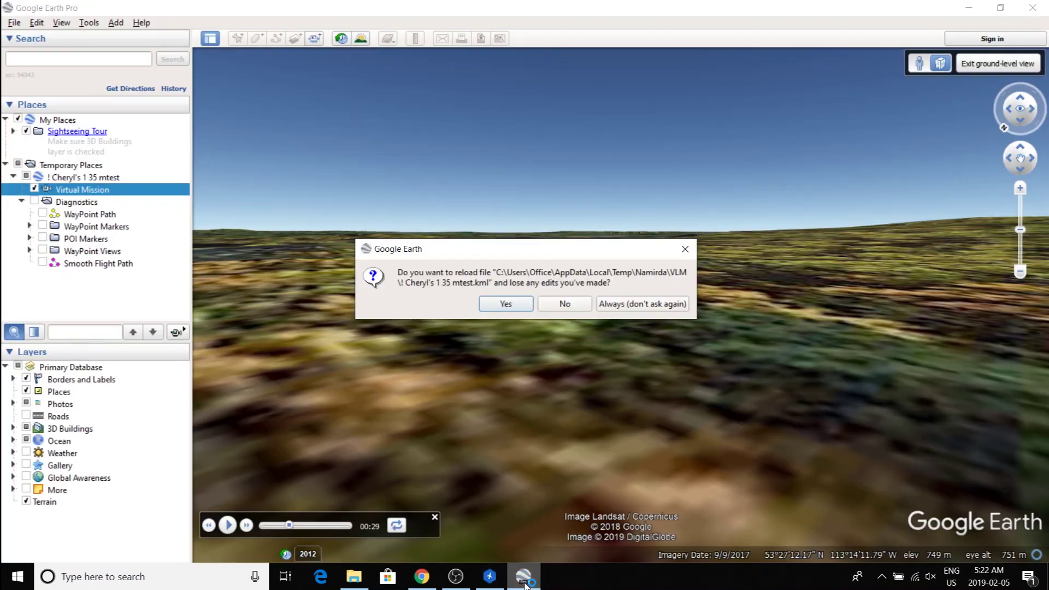
{"action": "left_click", "coordinate": [505, 305]}
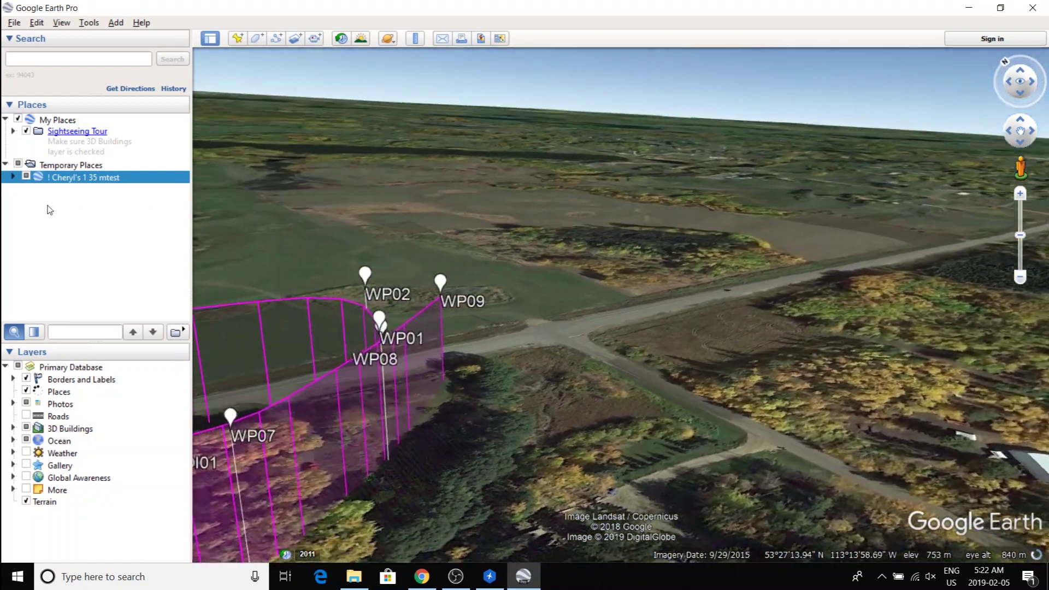
{"action": "left_click", "coordinate": [14, 177]}
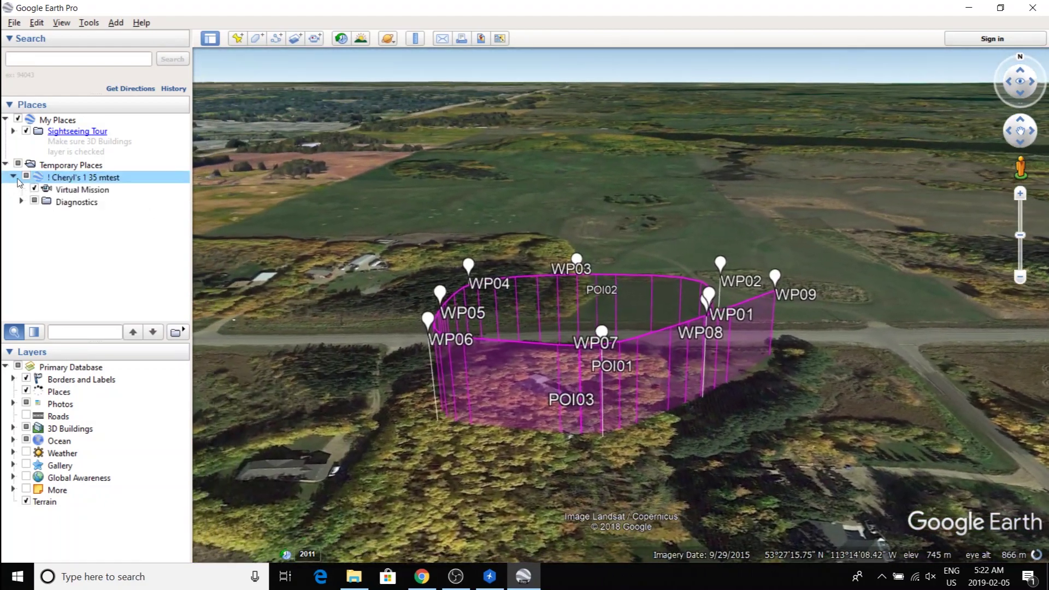
{"action": "left_click", "coordinate": [35, 201]}
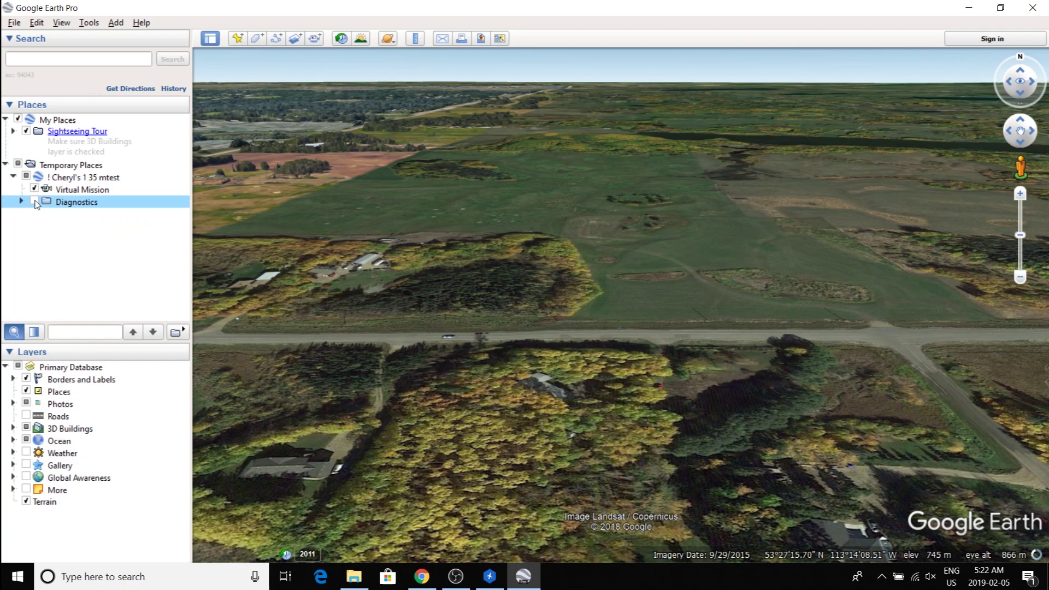
Play the Virtual Mission tour and fast-forward it three times to the 01:33 end
{"action": "double_click", "coordinate": [82, 190]}
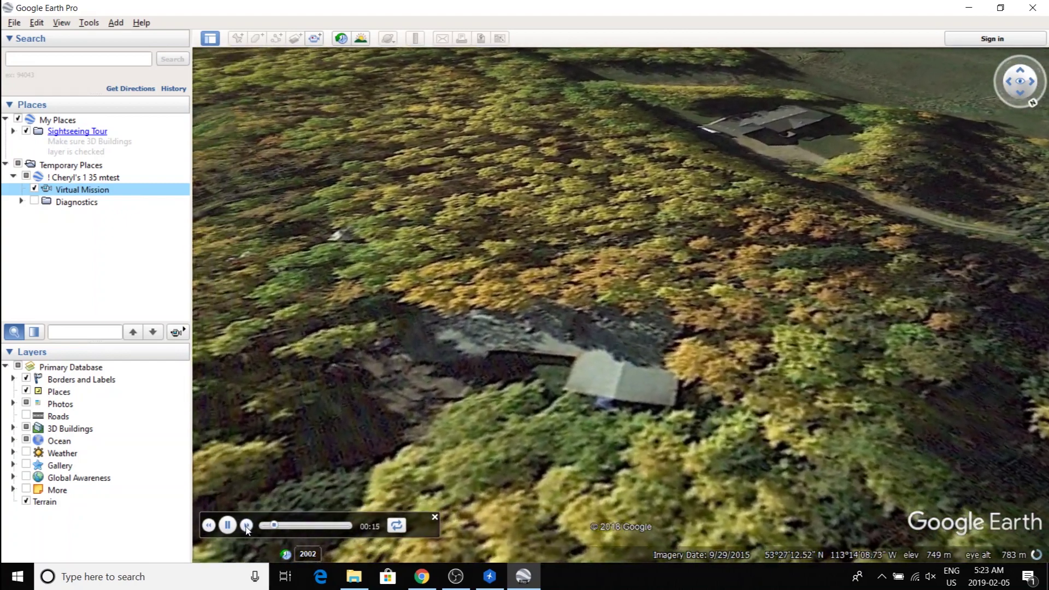
{"action": "left_click", "coordinate": [247, 525]}
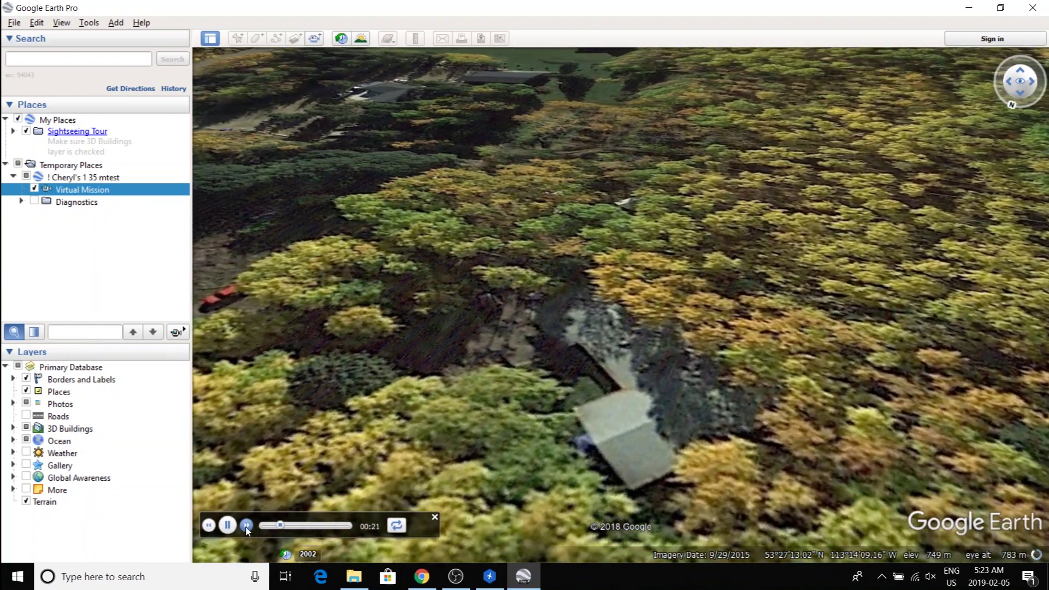
{"action": "left_click", "coordinate": [247, 525]}
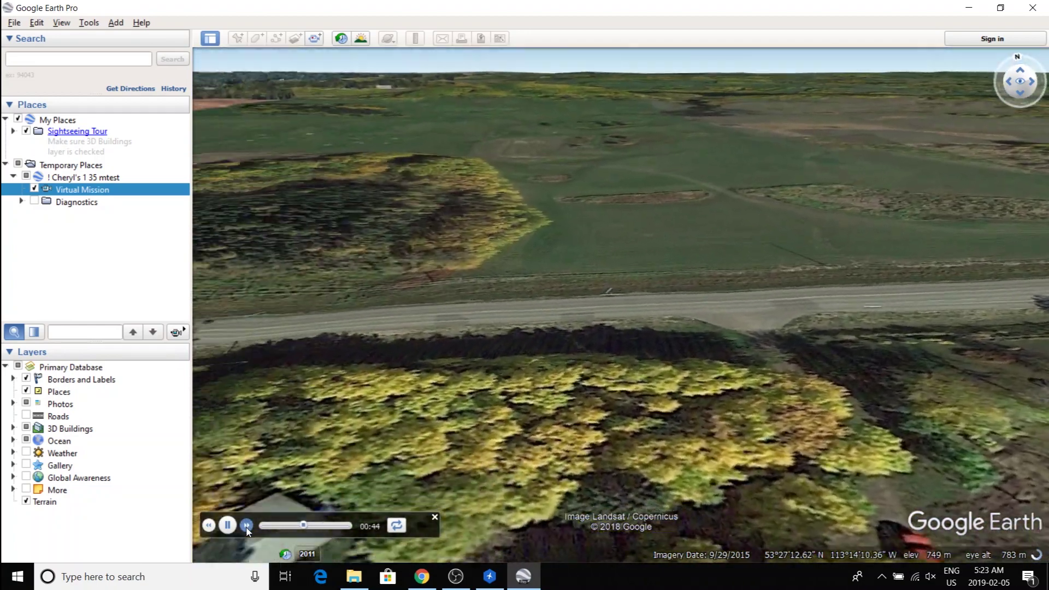
{"action": "left_click", "coordinate": [247, 525]}
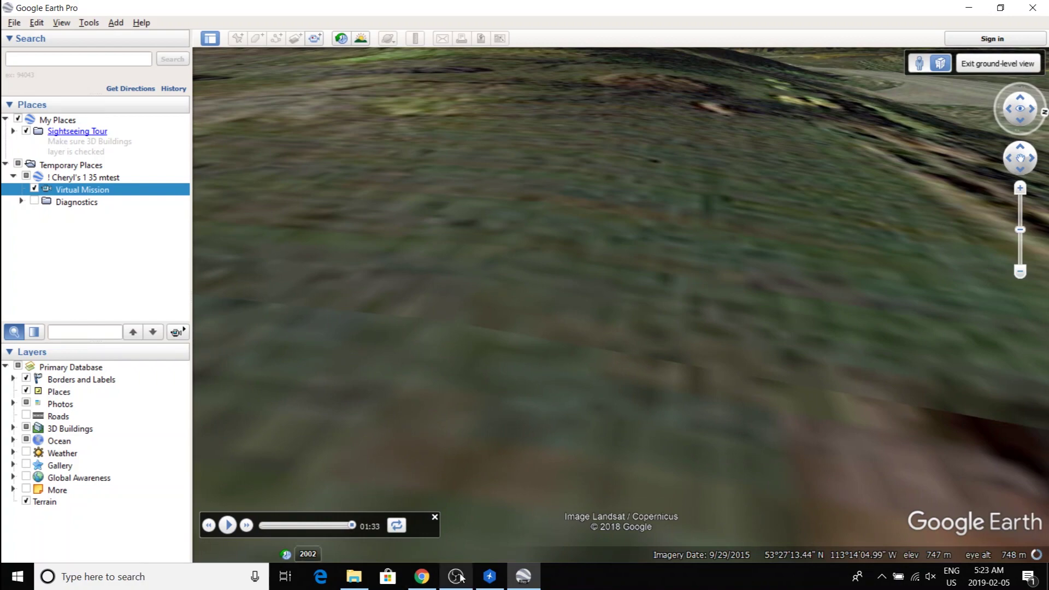
Back in Virtual Litchi Mission, use MISSIONS > Save... to save the mission renamed to end in 'test 2'
{"action": "left_click", "coordinate": [490, 578]}
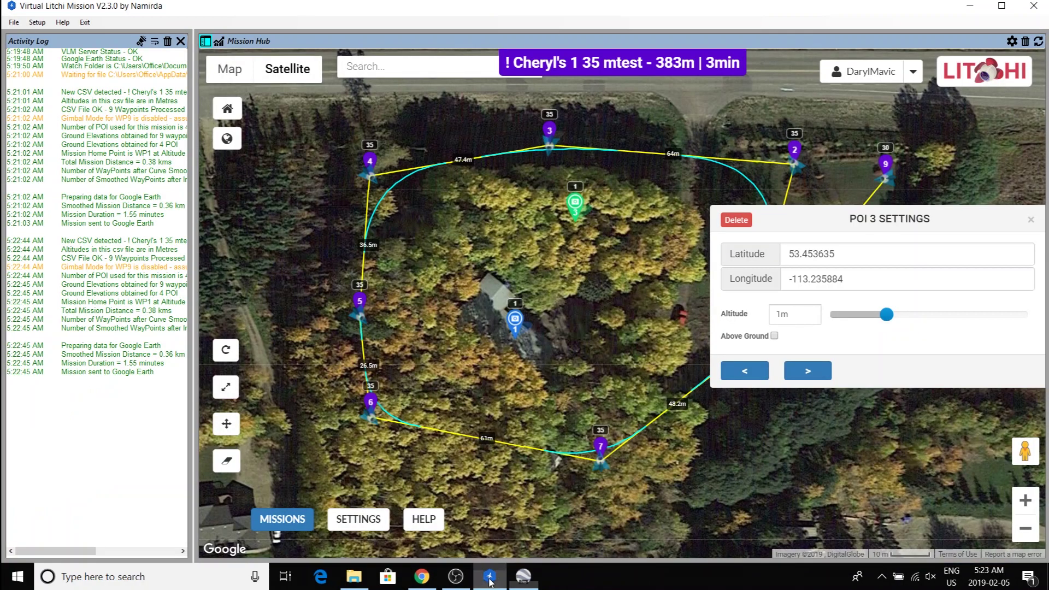
{"action": "left_click", "coordinate": [286, 520]}
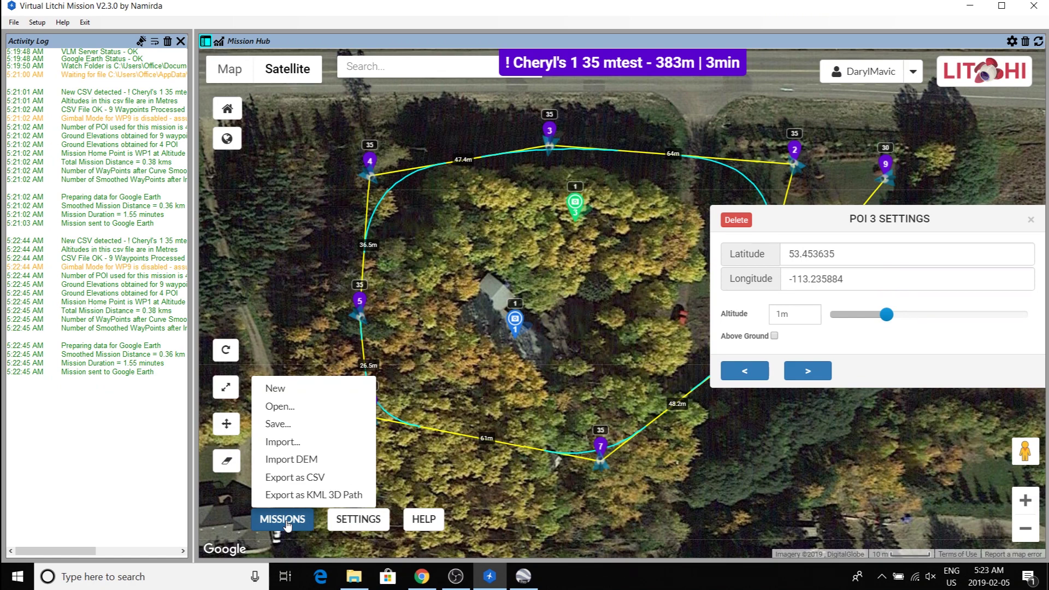
{"action": "left_click", "coordinate": [276, 424]}
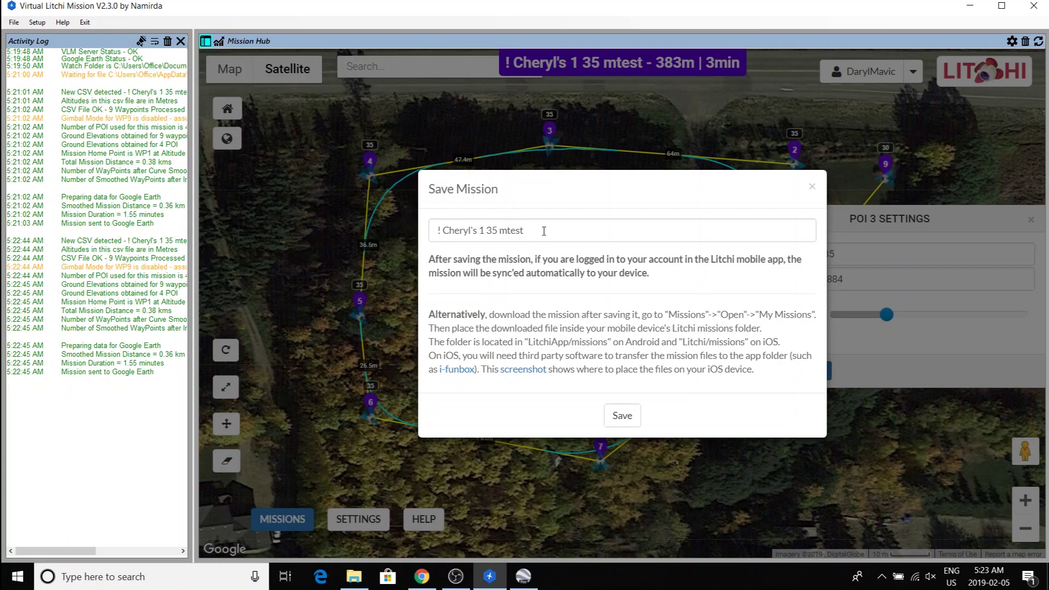
{"action": "left_click", "coordinate": [544, 231]}
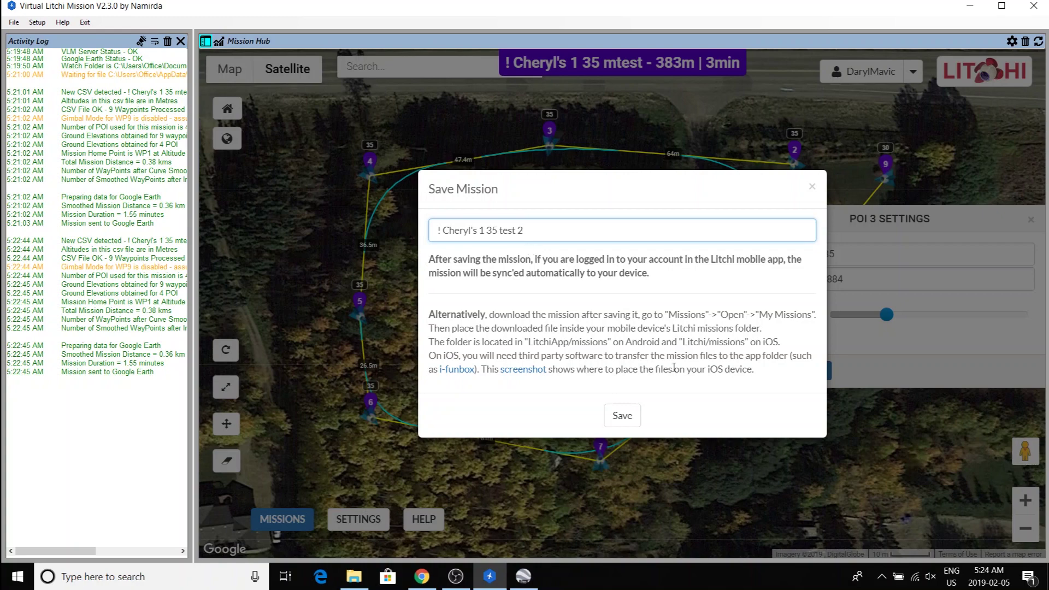
{"action": "left_click", "coordinate": [616, 415]}
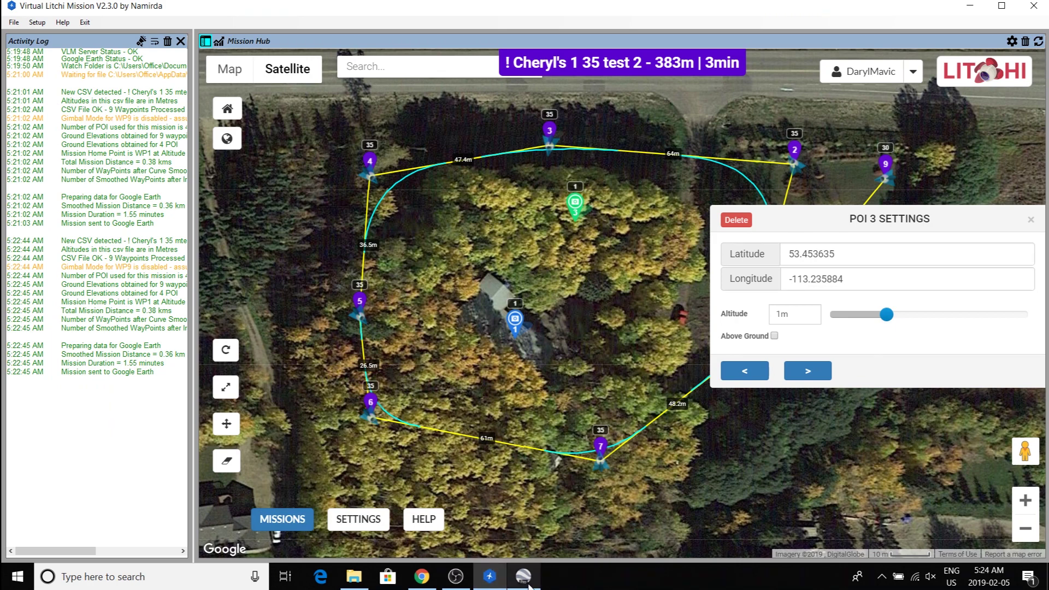
{"action": "mouse_move", "coordinate": [529, 582]}
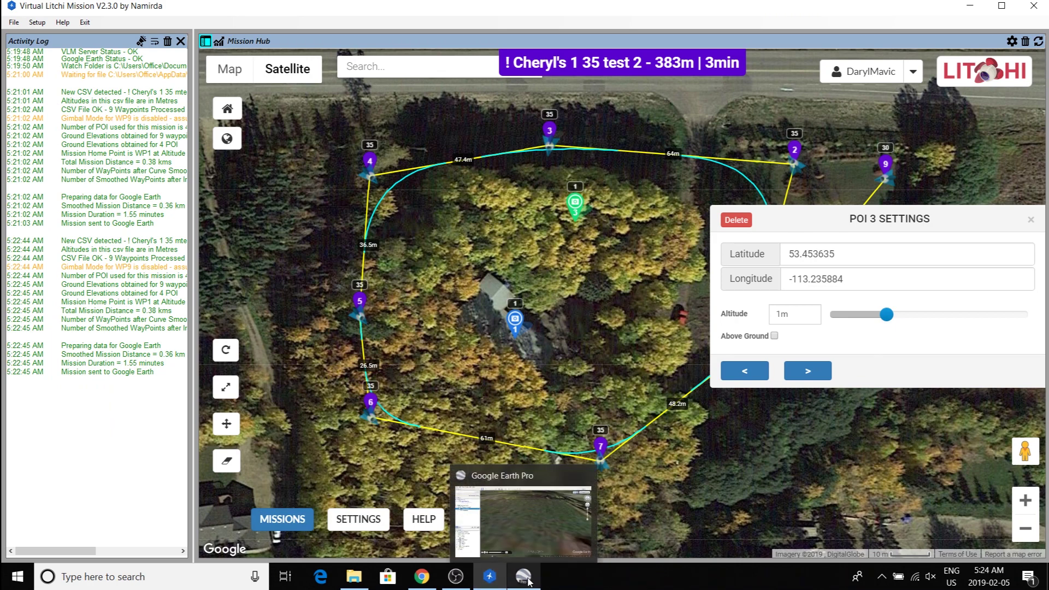